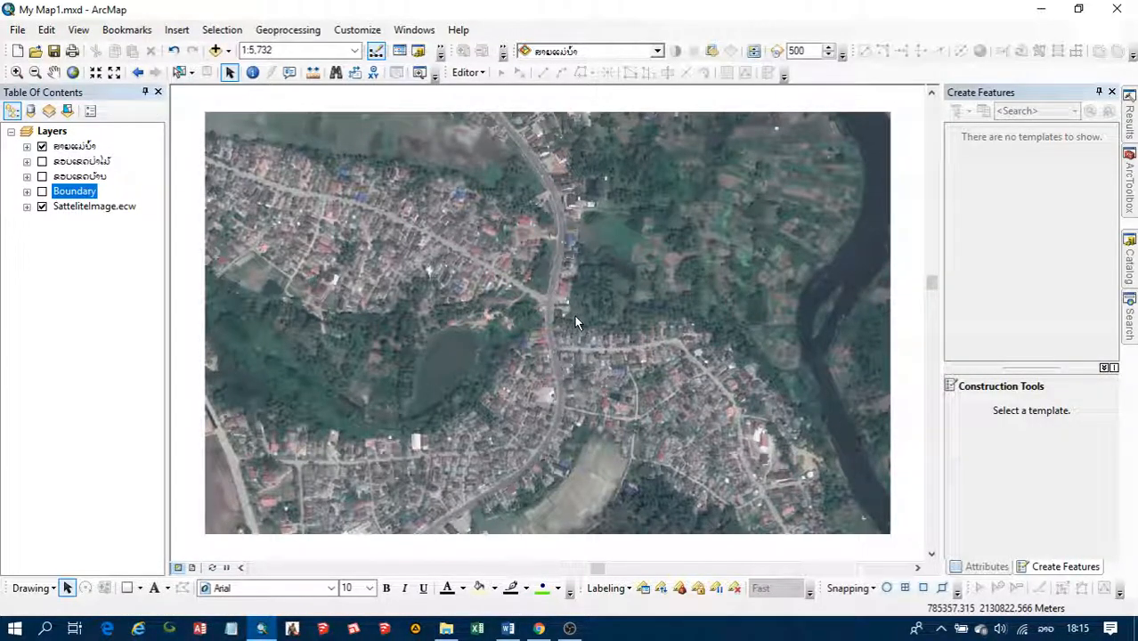
Check the attribute table of the ສາຍແມ່ນ້ຳ river layer, close it, and collapse the layer legends.
left_click(26, 163, "ctrl")
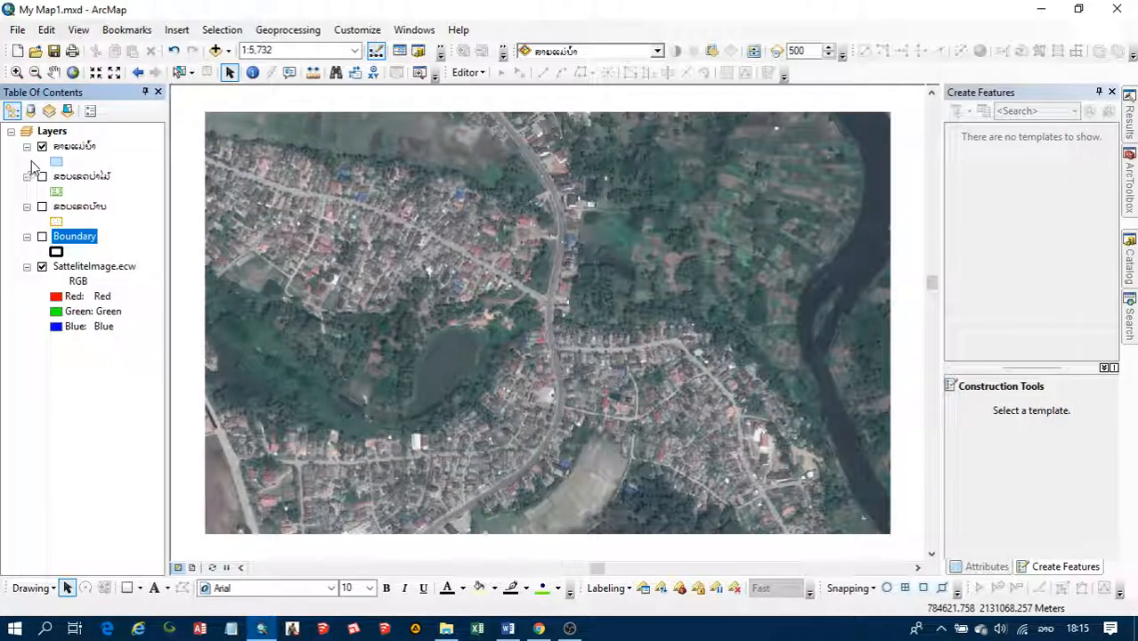
left_click(75, 147)
right_click(75, 147)
left_click(169, 193)
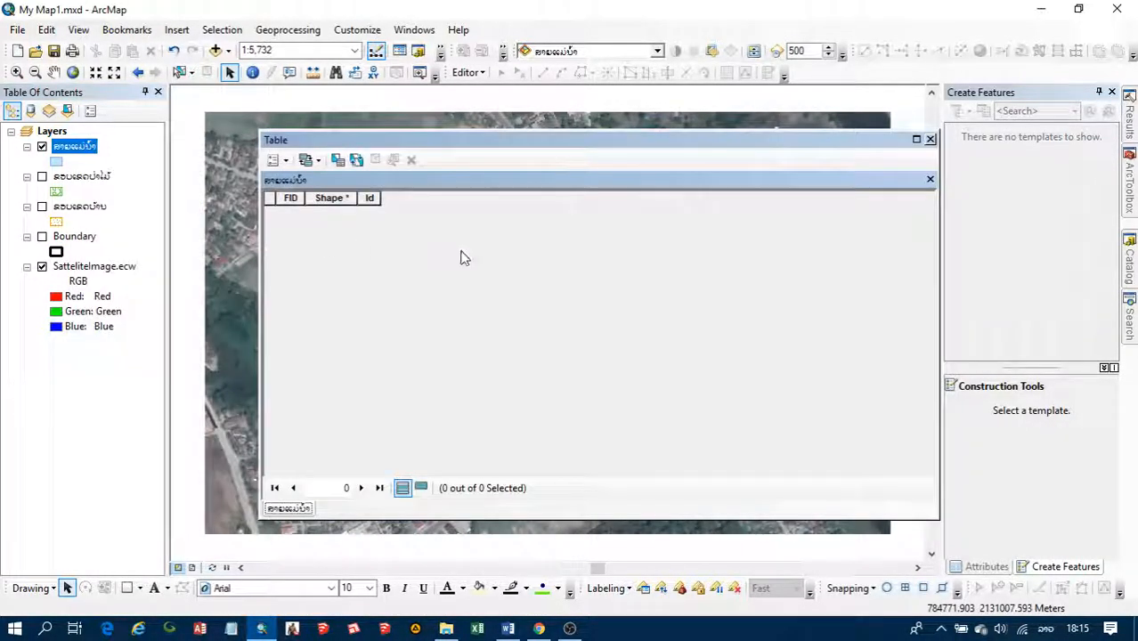
left_click(89, 176)
right_click(94, 173)
left_click(389, 267)
left_click(930, 139)
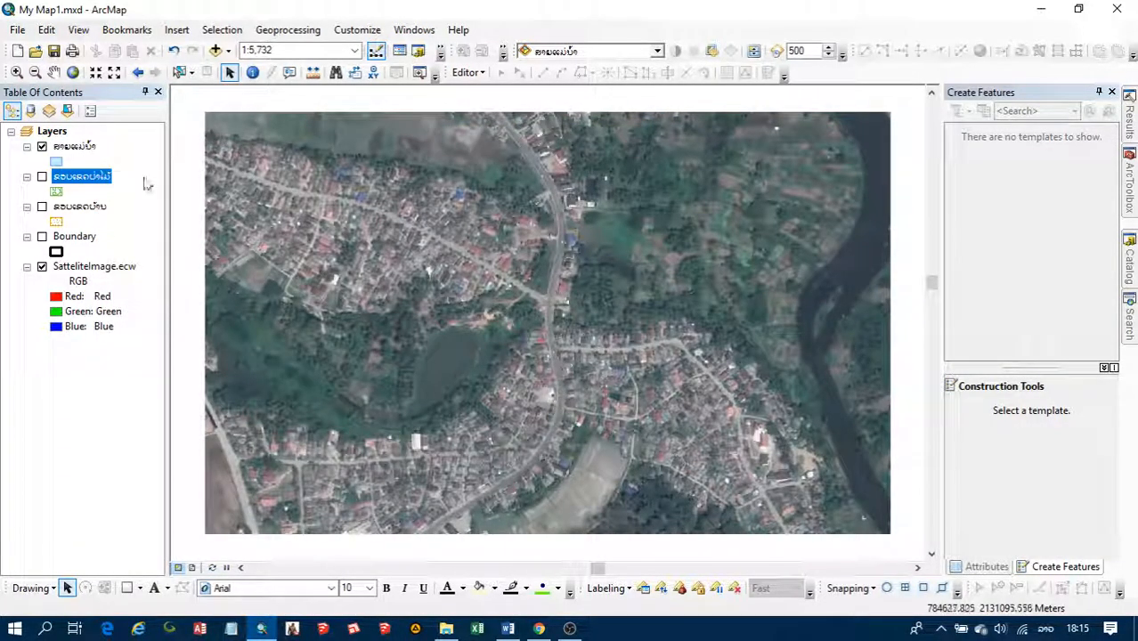
left_click(27, 177, "ctrl")
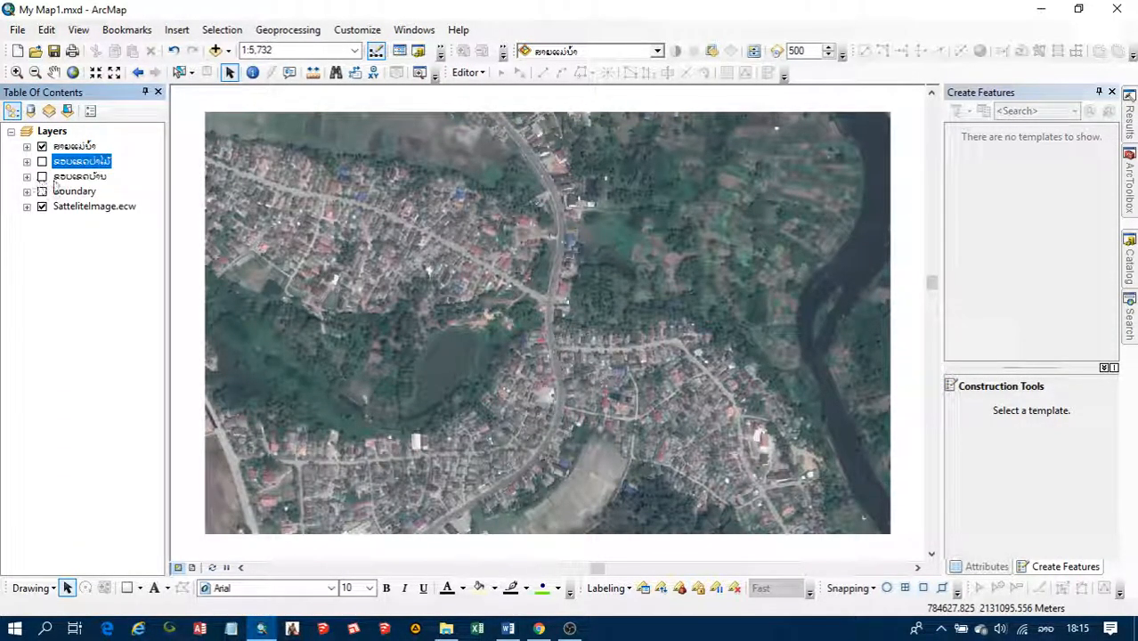
left_click(74, 146)
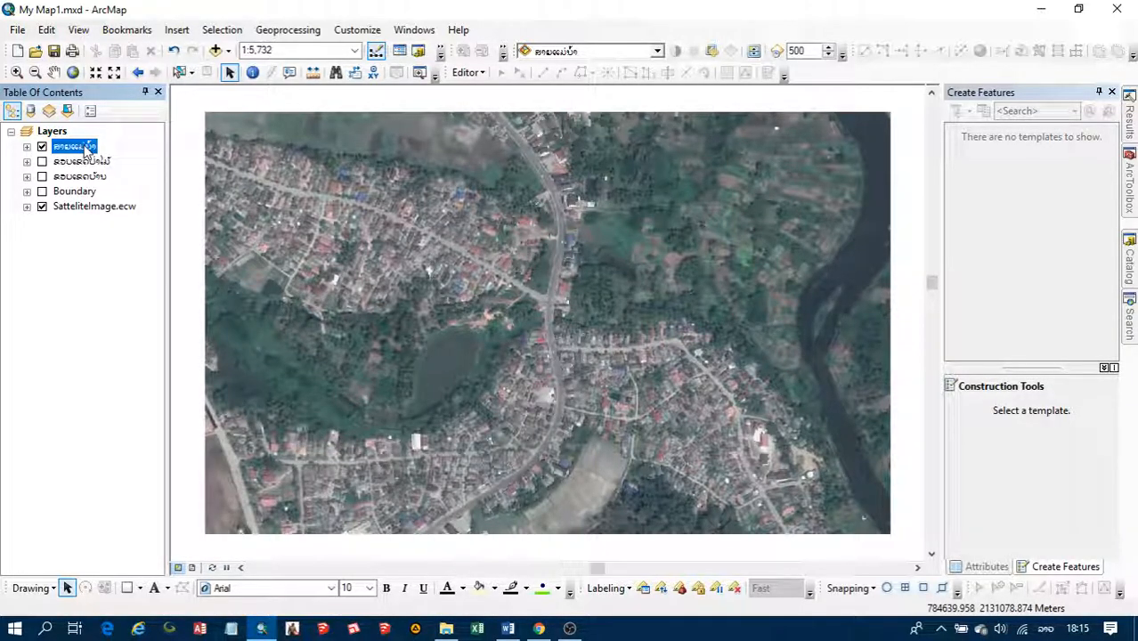
left_click(74, 164)
left_click(90, 150)
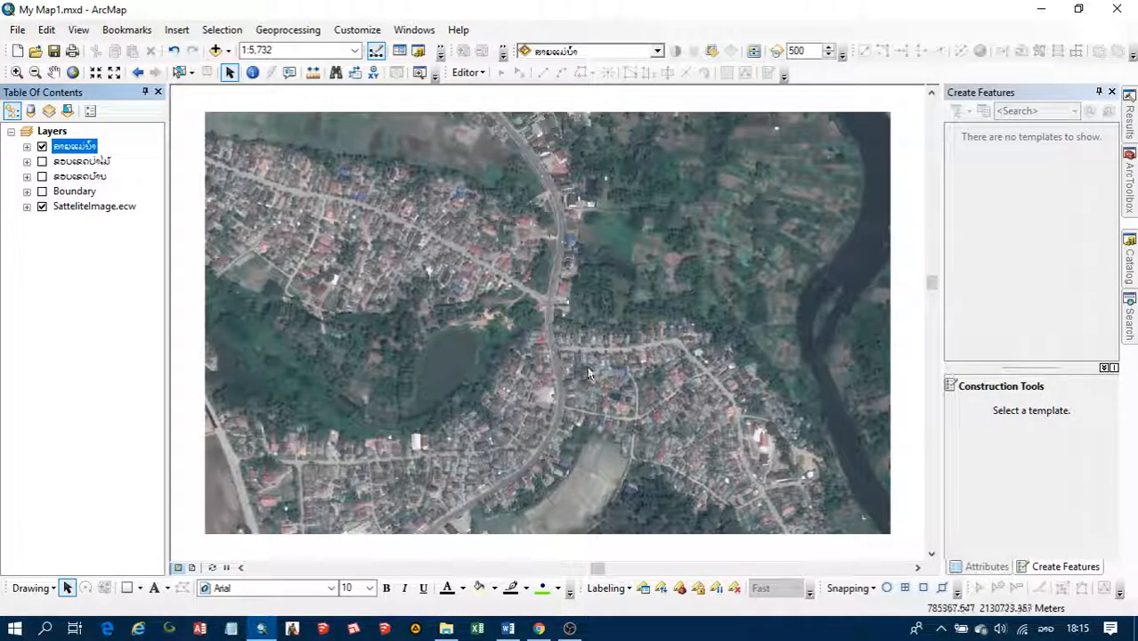
left_click(88, 164)
left_click(89, 177)
left_click(89, 191)
left_click(97, 176)
left_click(90, 162)
Start an edit session and choose the ສາຍແມ່ນ້ຳ feature template with the Polygon construction tool.
left_click(83, 147)
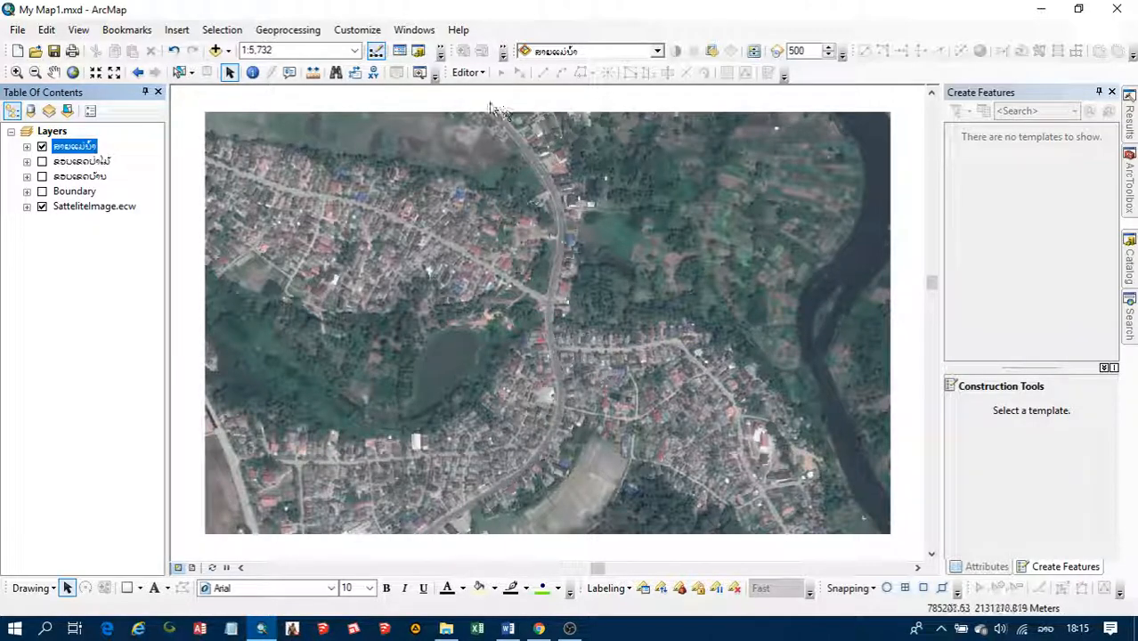
left_click(478, 80)
left_click(478, 78)
left_click(480, 79)
left_click(503, 93)
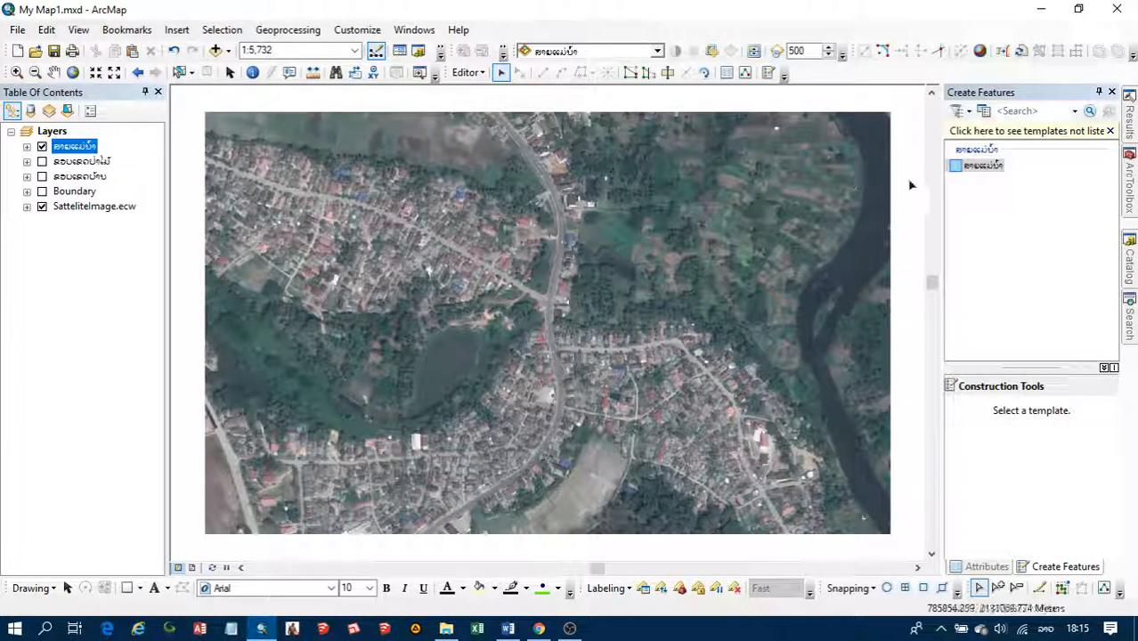
left_click(984, 169)
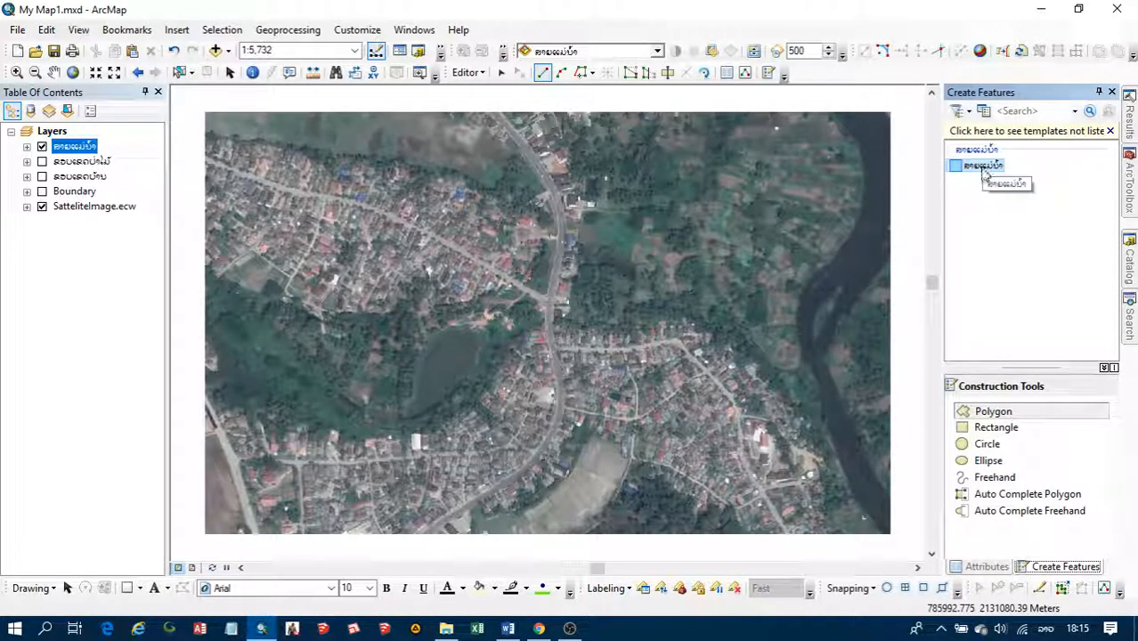
left_click(42, 147)
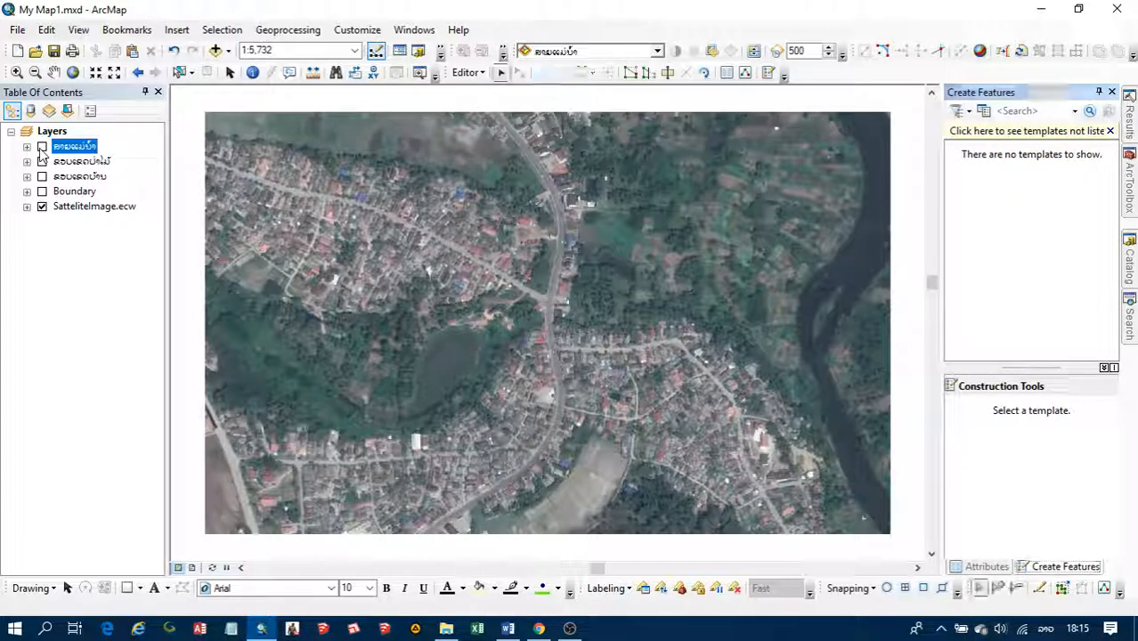
left_click(42, 147)
left_click(984, 166)
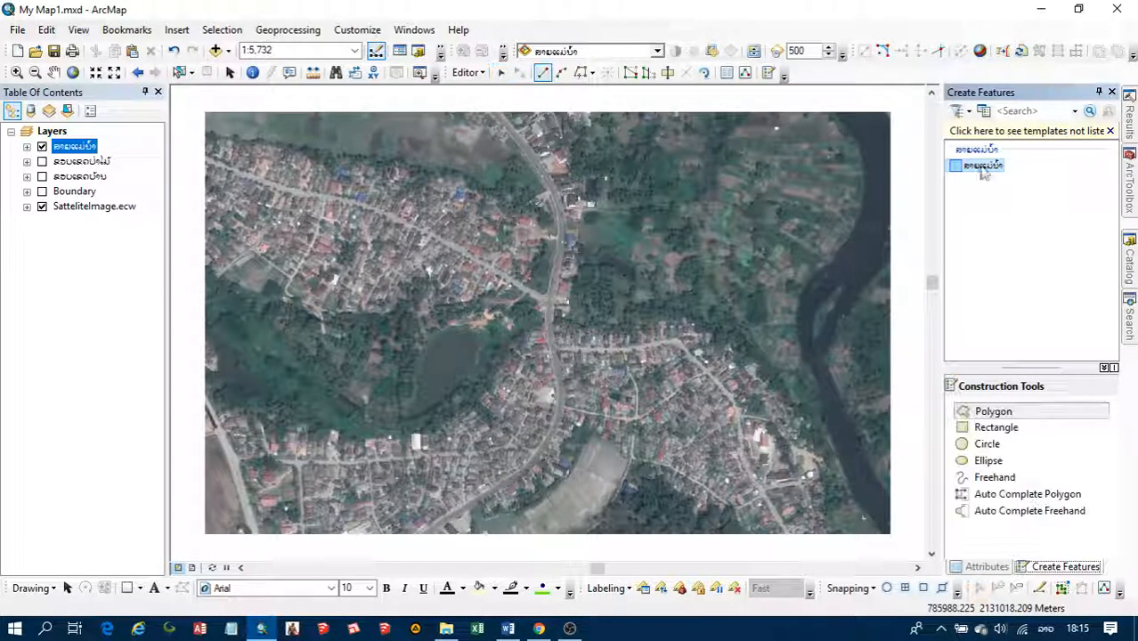
left_click(993, 415)
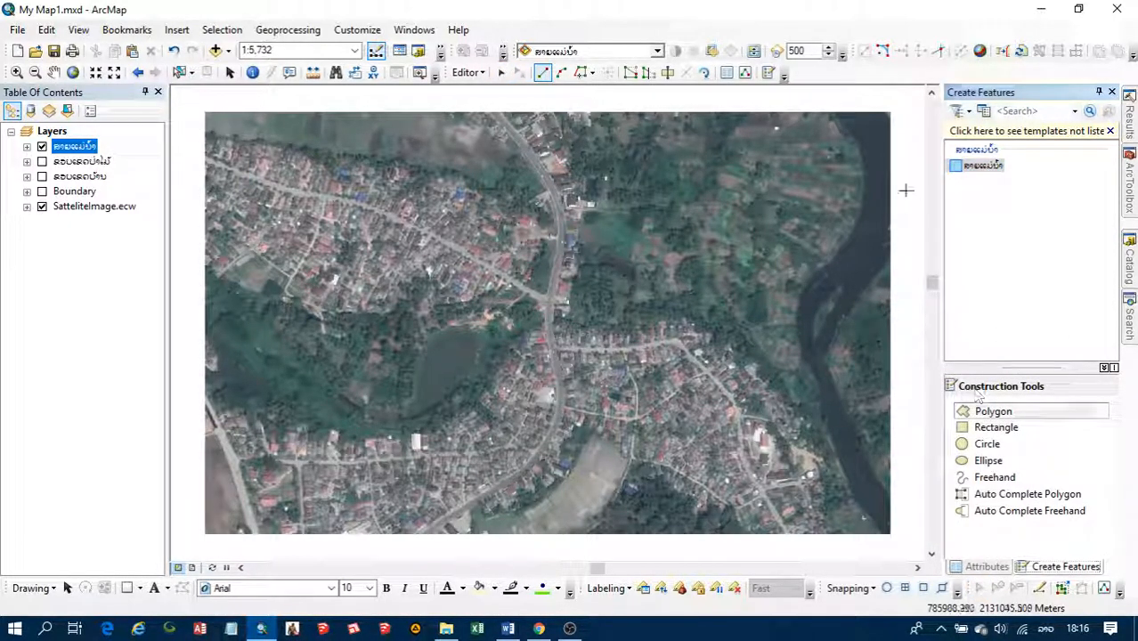
Digitize a river polygon along the west bank from the image's north edge to its southeast corner, closing it outside the east edge.
left_click(810, 99)
left_click(835, 114)
left_click(851, 137)
left_click(864, 169)
left_click(864, 203)
left_click(849, 231)
left_click(834, 248)
left_click(816, 265)
left_click(801, 304)
left_click(796, 326)
left_click(815, 382)
left_click(817, 395)
left_click(831, 440)
left_click(844, 469)
left_click(862, 512)
left_click(879, 539)
left_click(893, 543)
left_click_drag(897, 479, 724, 444)
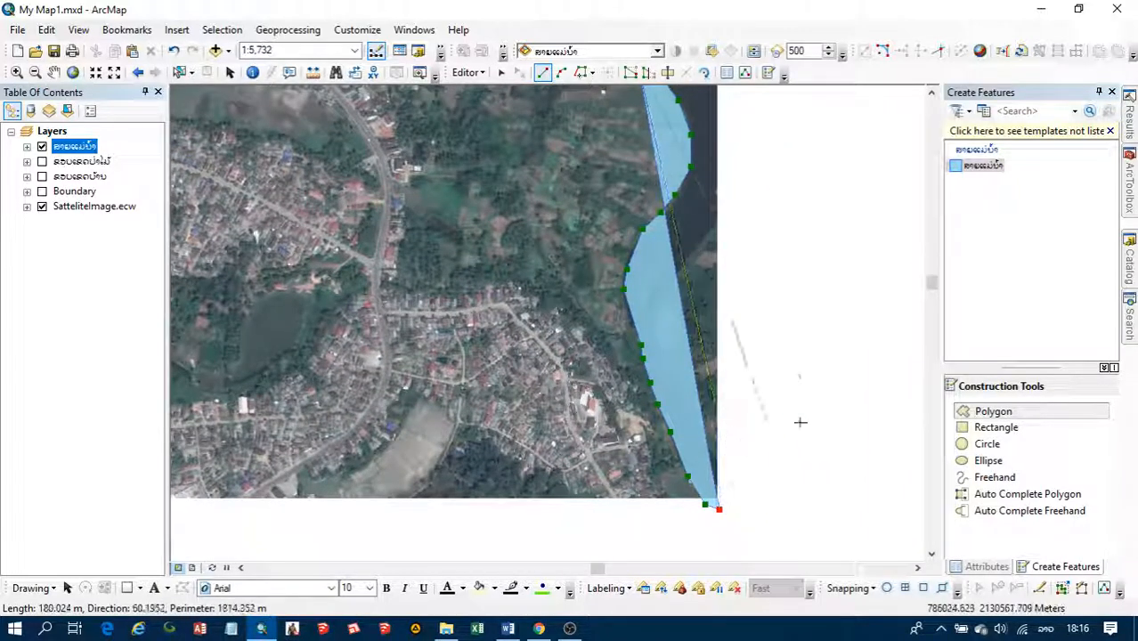
left_click(767, 419)
left_click(785, 267)
left_click_drag(765, 89, 754, 189)
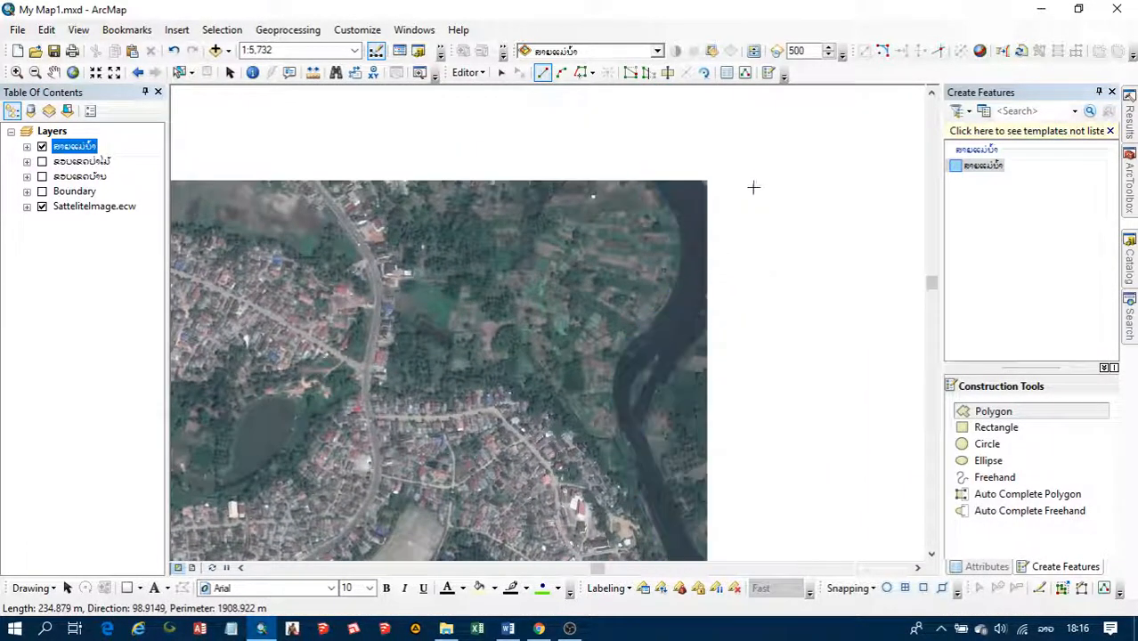
left_click(746, 164)
double_click(729, 145)
Draw a second polygon along the river's east bank, covering the land at the image's southeast edge and closing outside the image.
left_click_drag(708, 234, 691, 205)
left_click(758, 181)
left_click(666, 212)
left_click(639, 245)
left_click(625, 270)
left_click(611, 300)
left_click(612, 324)
left_click(628, 355)
left_click(643, 390)
left_click(667, 431)
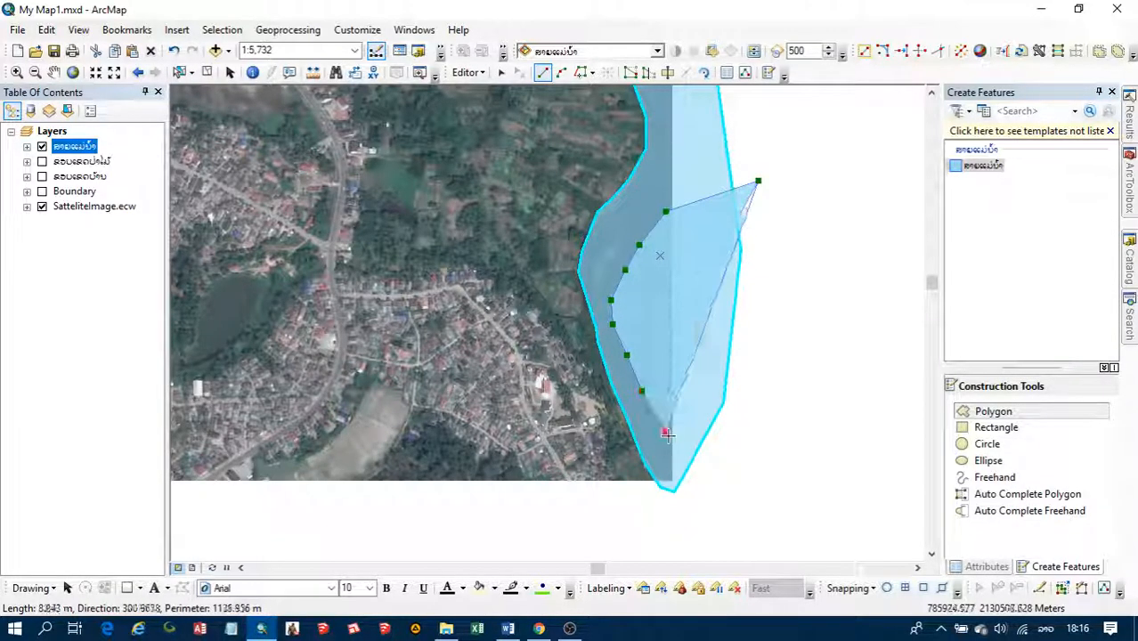
left_click(682, 455)
double_click(744, 455)
left_click_drag(676, 220, 733, 256)
left_click_drag(660, 216, 736, 228)
left_click_drag(689, 190, 707, 244)
left_click_drag(826, 280, 826, 211)
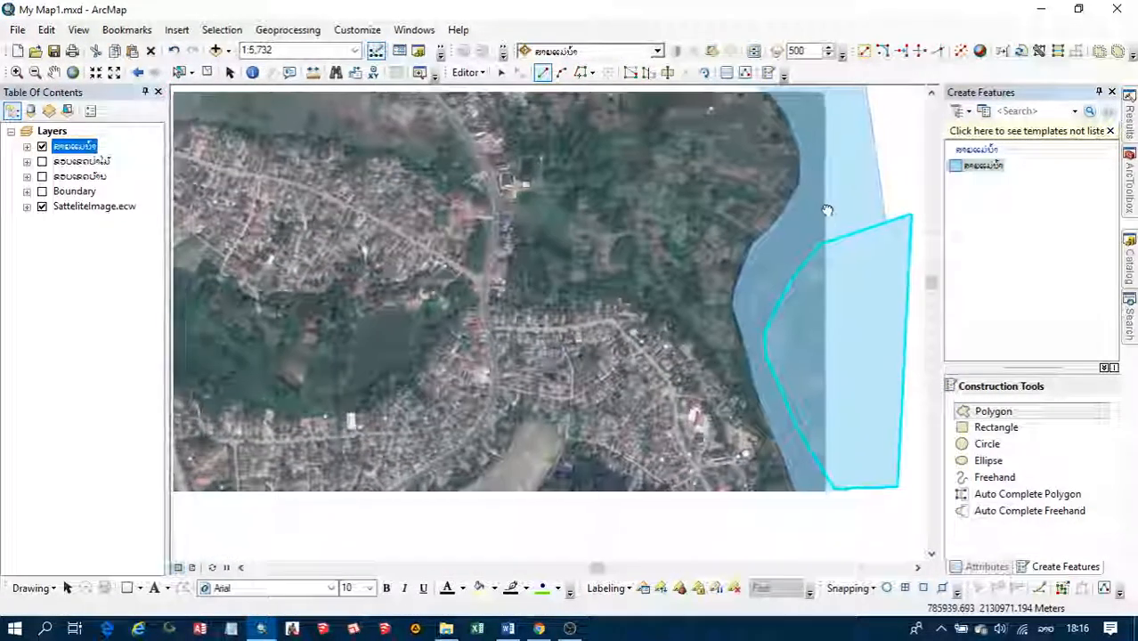
left_click_drag(650, 187, 657, 229)
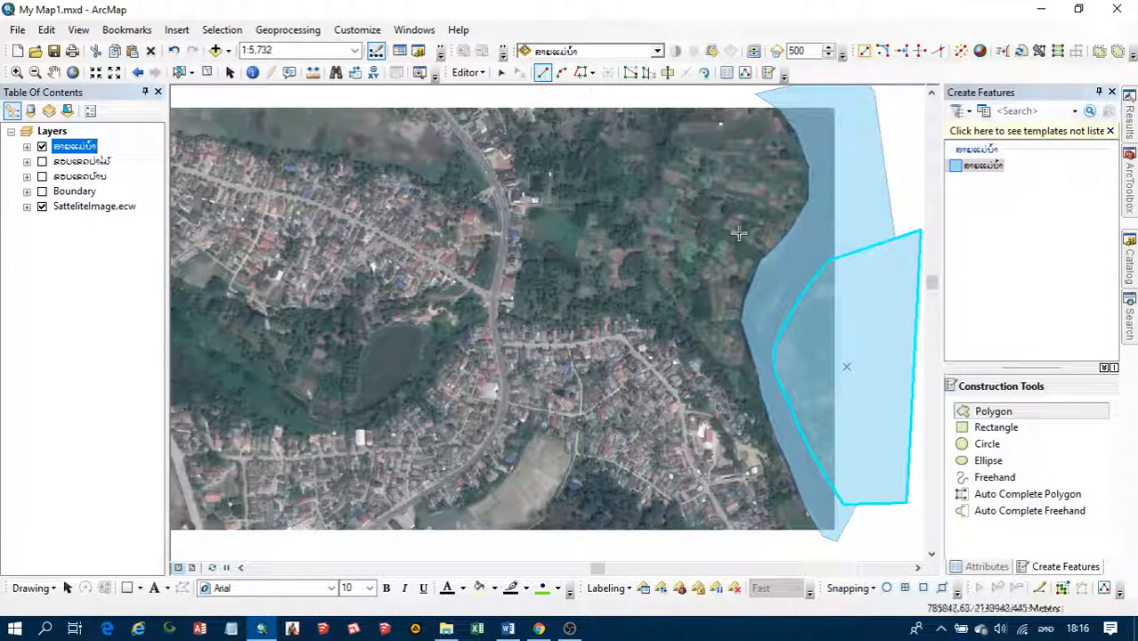
left_click(90, 164)
left_click(94, 149)
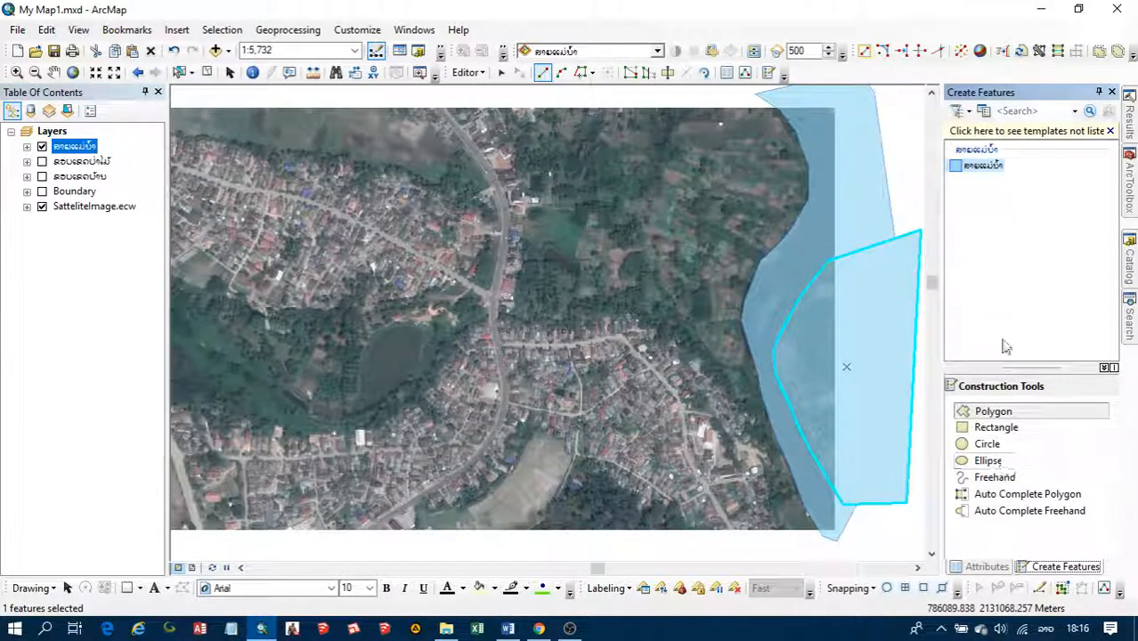
Use Auto Complete Polygon to fill the green area between the river polygon's west side, the main road and the southeastern houses.
left_click(1010, 500)
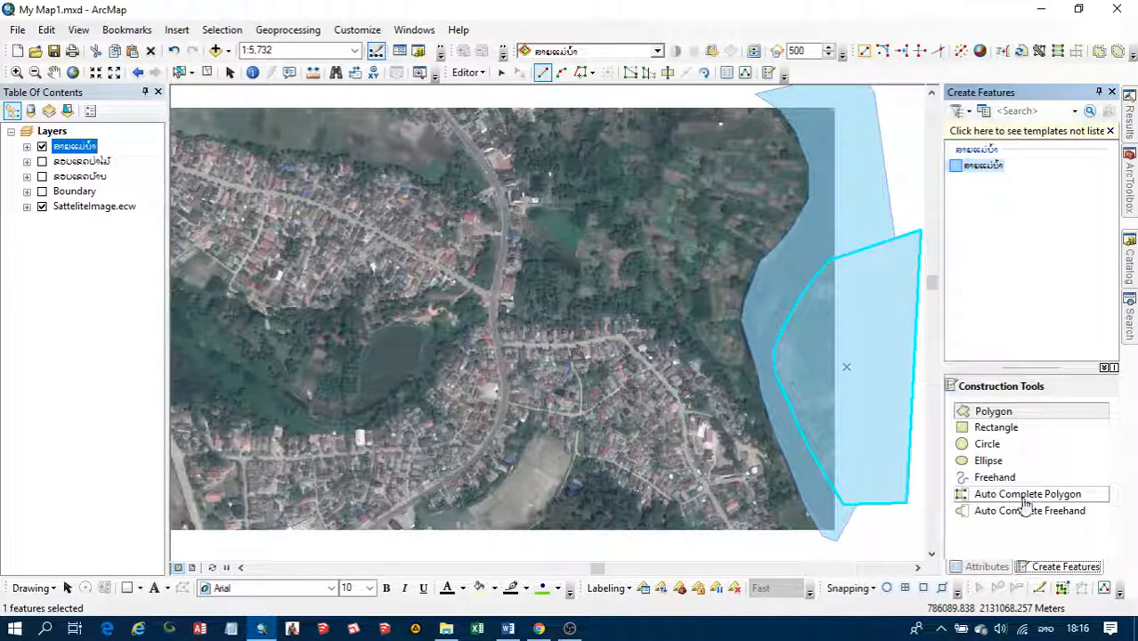
left_click(1028, 499)
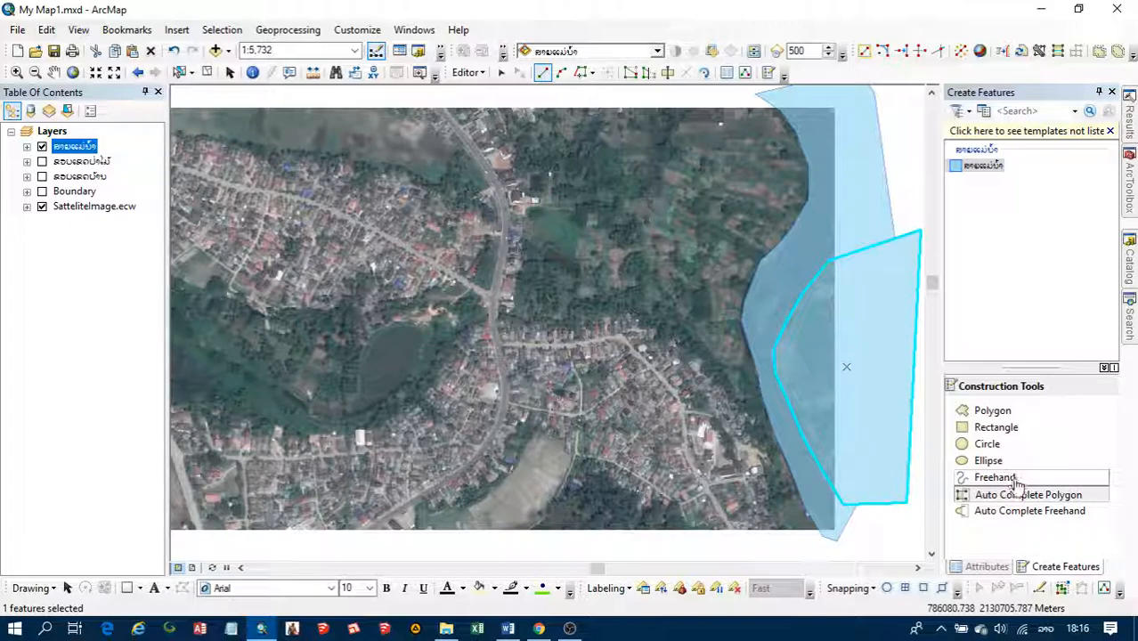
left_click_drag(794, 154, 794, 173)
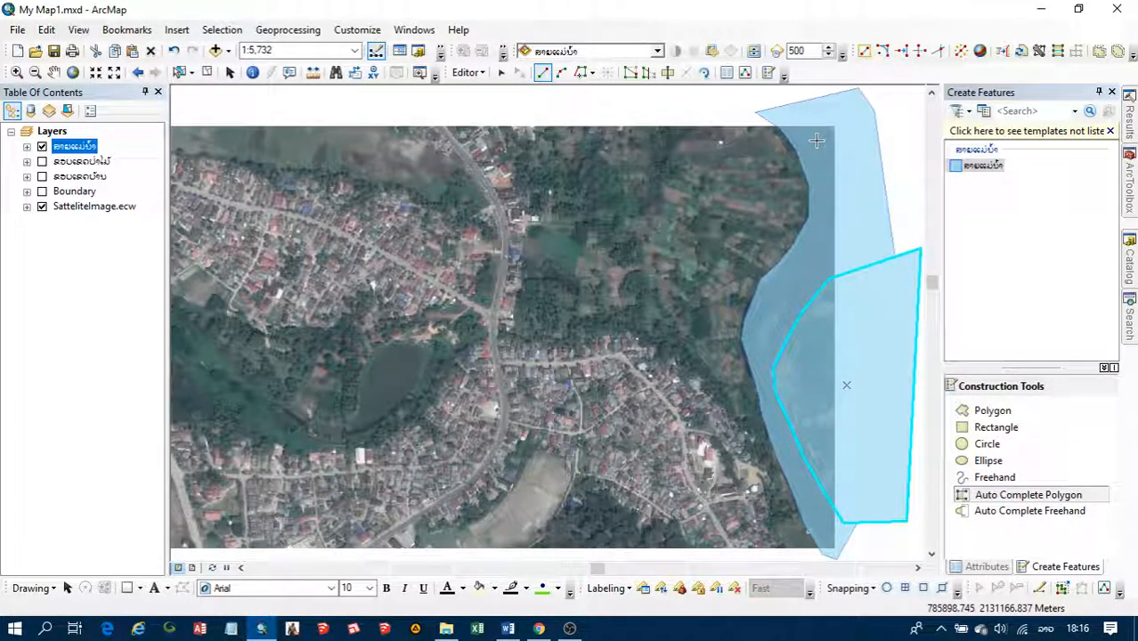
left_click(818, 140)
left_click(713, 97)
left_click(571, 109)
left_click(537, 131)
left_click(520, 184)
left_click(519, 229)
left_click(520, 274)
left_click(515, 312)
left_click(512, 338)
left_click(596, 336)
left_click(639, 338)
left_click(665, 355)
left_click(689, 376)
left_click(711, 398)
left_click(728, 418)
left_click_drag(753, 460, 706, 381)
left_click(703, 382)
left_click(714, 424)
left_click(719, 463)
left_click(728, 487)
left_click(762, 498)
left_click(793, 501)
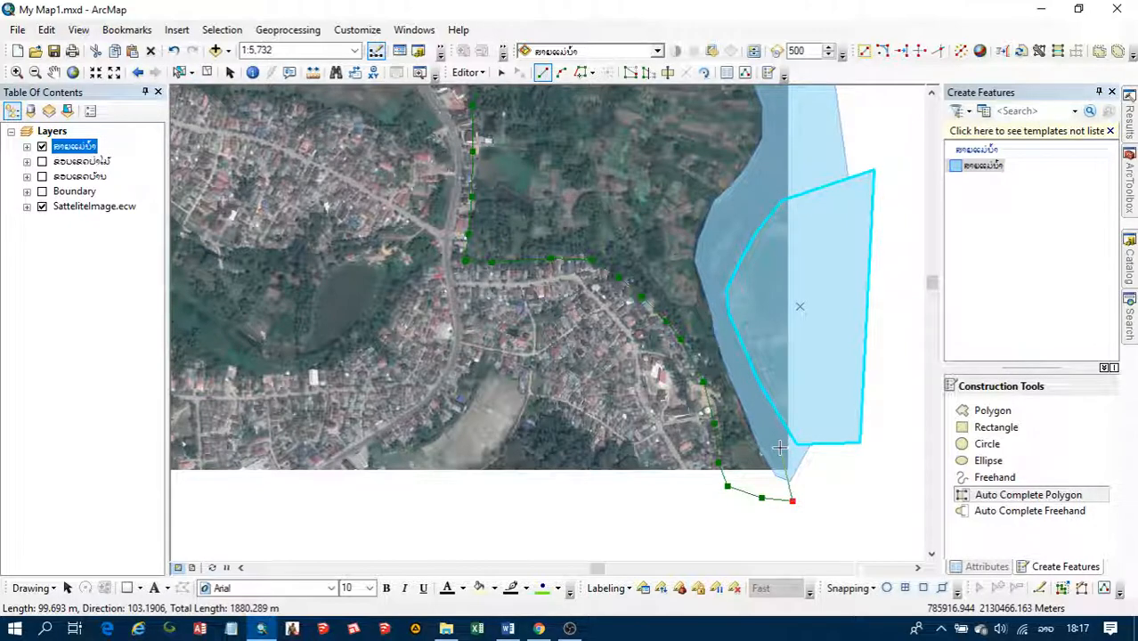
left_click_drag(780, 448, 777, 473)
key("F2")
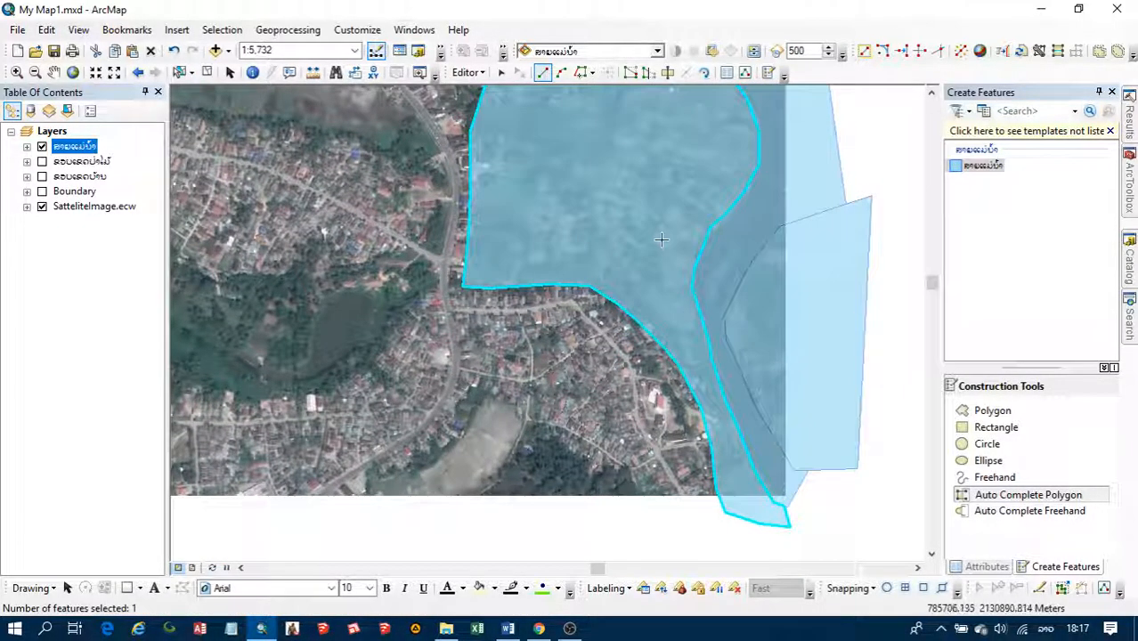
left_click_drag(662, 239, 723, 337)
left_click_drag(746, 290, 726, 232)
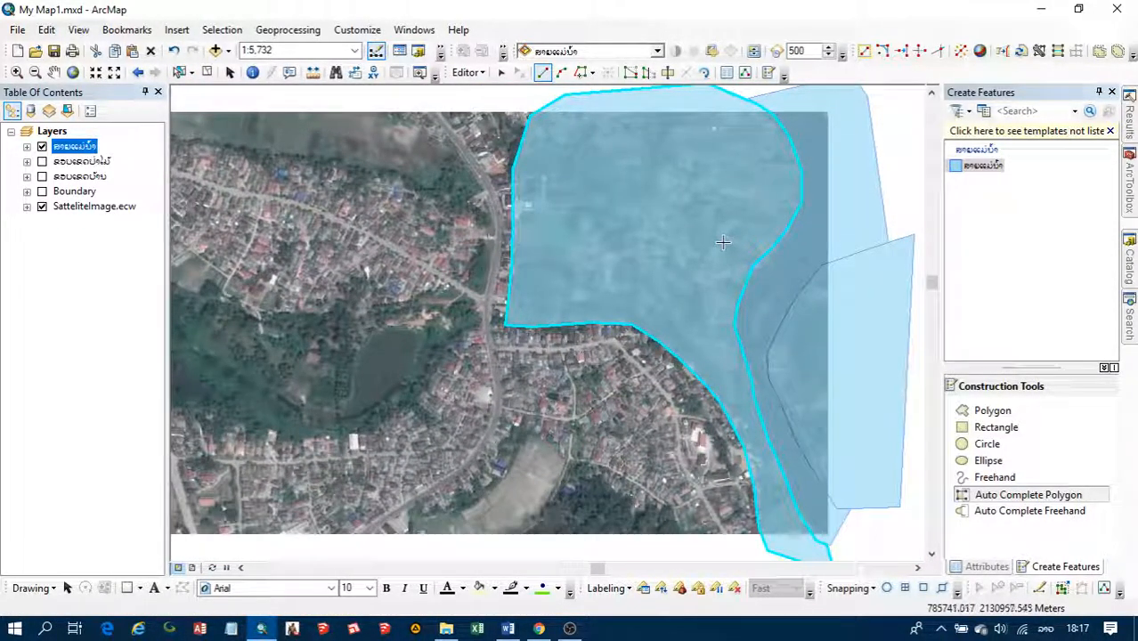
scroll(723, 241, "down", 1)
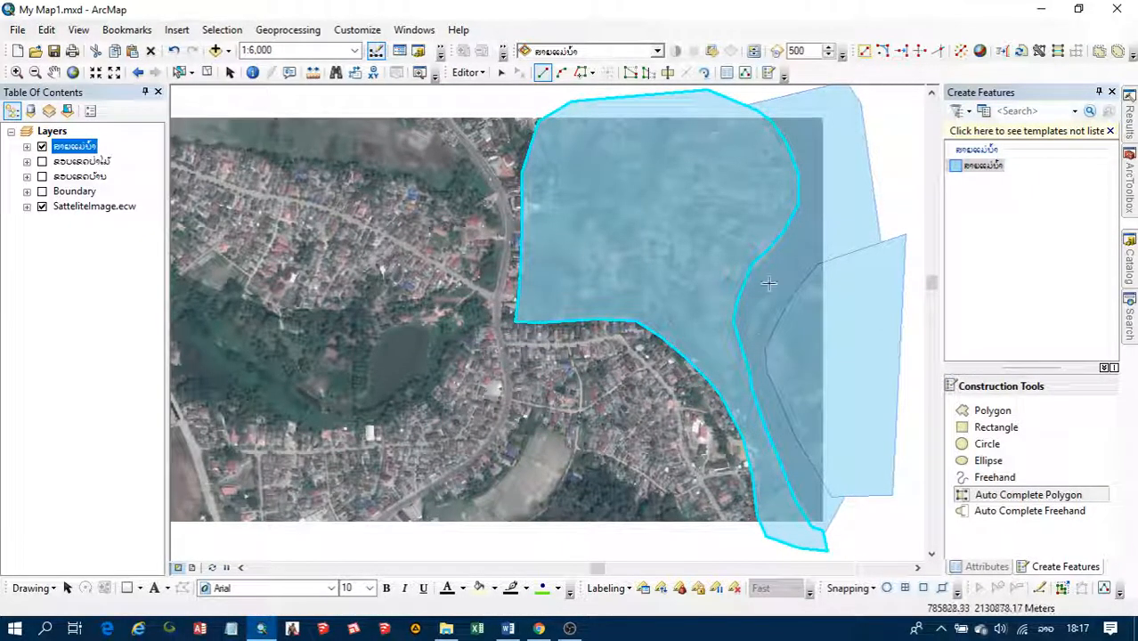
left_click_drag(622, 188, 726, 217)
left_click_drag(632, 300, 563, 268)
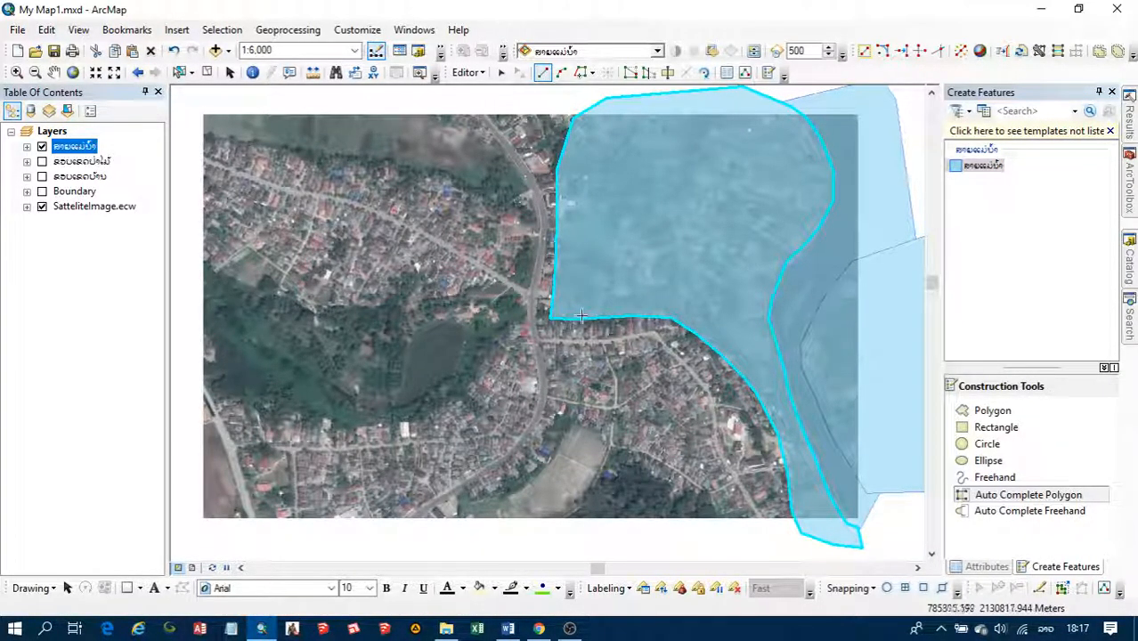
left_click_drag(568, 229, 597, 262)
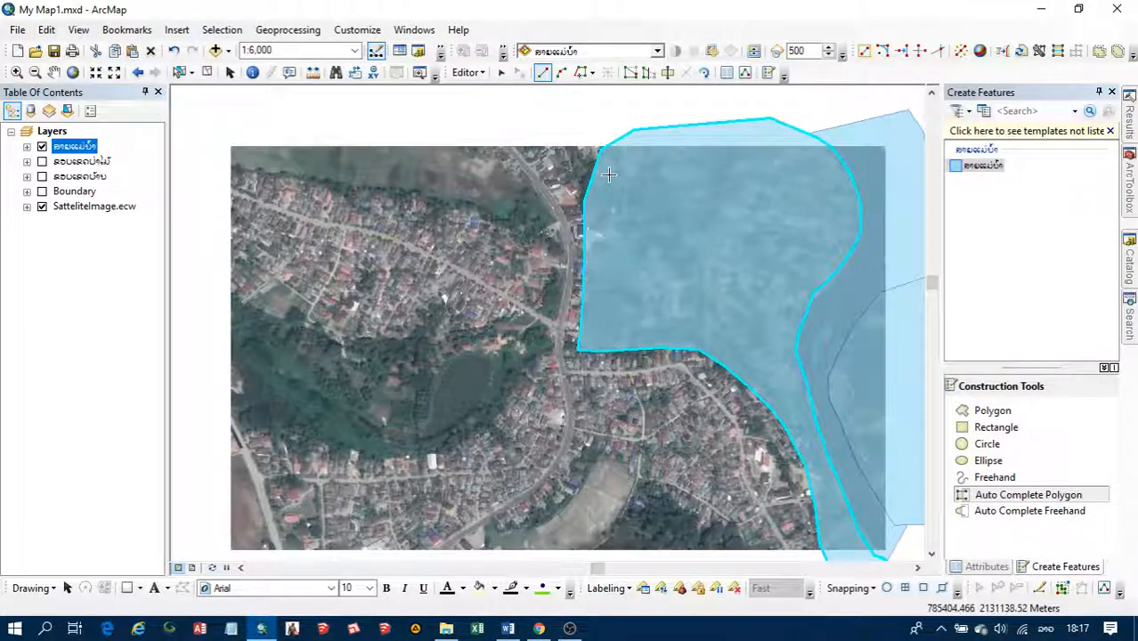
left_click_drag(614, 154, 648, 187)
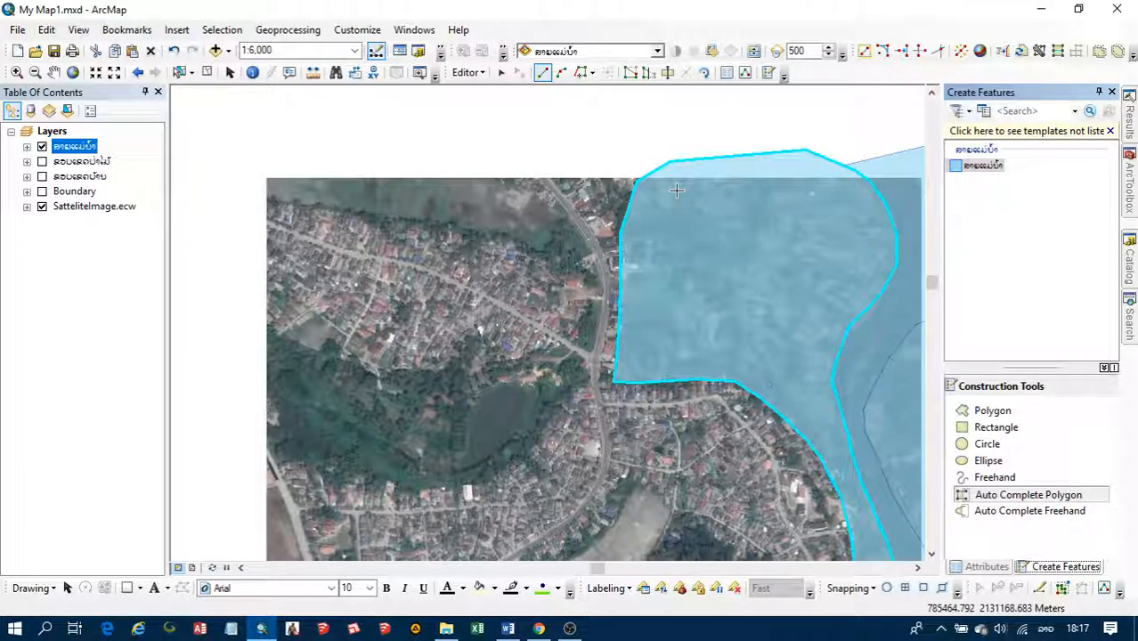
Auto-complete an adjoining polygon around the built-up areas along the road, excluding the northern field, the pond woodland and the southern field.
left_click(677, 191)
left_click(610, 147)
left_click(527, 143)
left_click(494, 165)
left_click(518, 184)
left_click(572, 225)
left_click(589, 288)
left_click(531, 258)
left_click(492, 245)
left_click(440, 235)
left_click(258, 206)
left_click(237, 288)
left_click(268, 336)
left_click(370, 372)
left_click(454, 370)
left_click(506, 365)
left_click(536, 362)
left_click(500, 472)
left_click(473, 482)
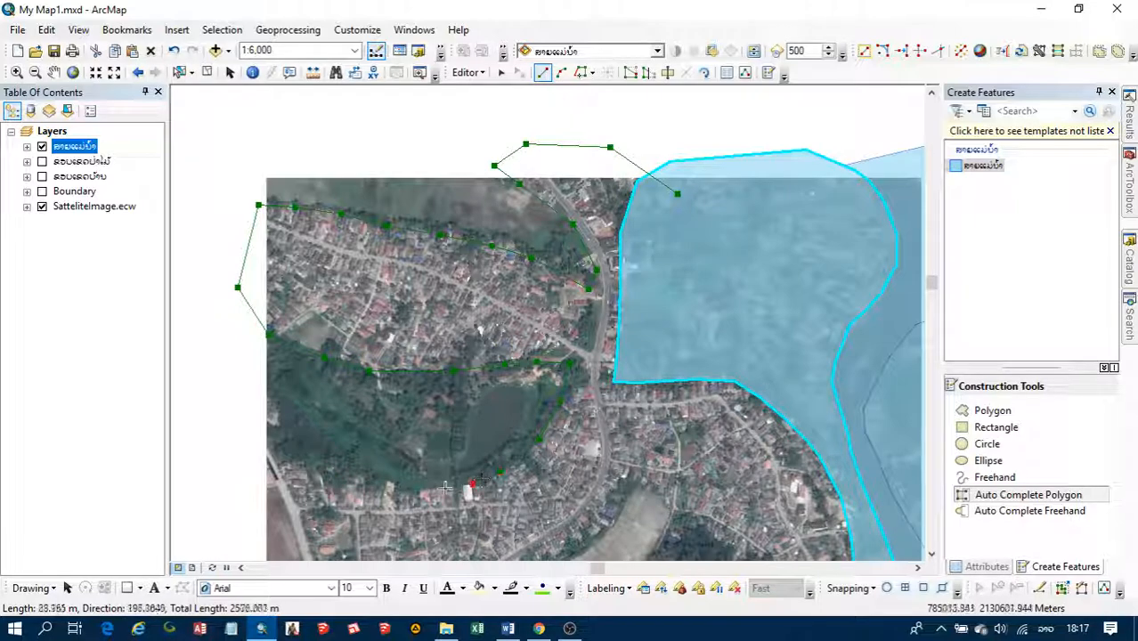
left_click(244, 457)
left_click_drag(244, 457, 269, 269)
left_click(241, 291)
left_click(273, 416)
left_click(355, 457)
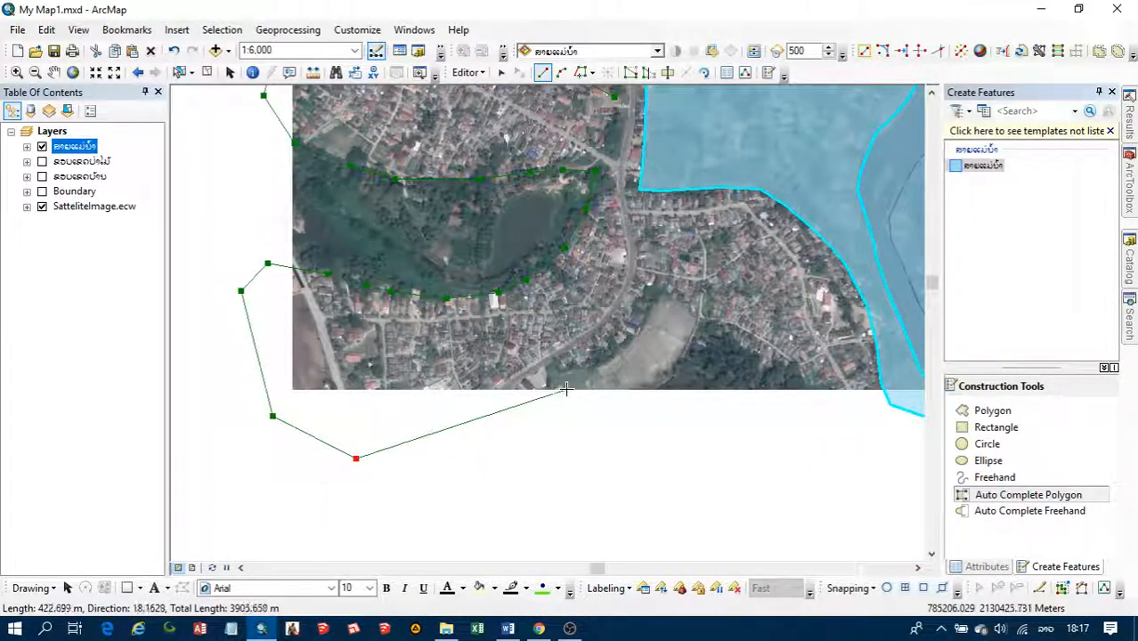
left_click(640, 301)
left_click(685, 304)
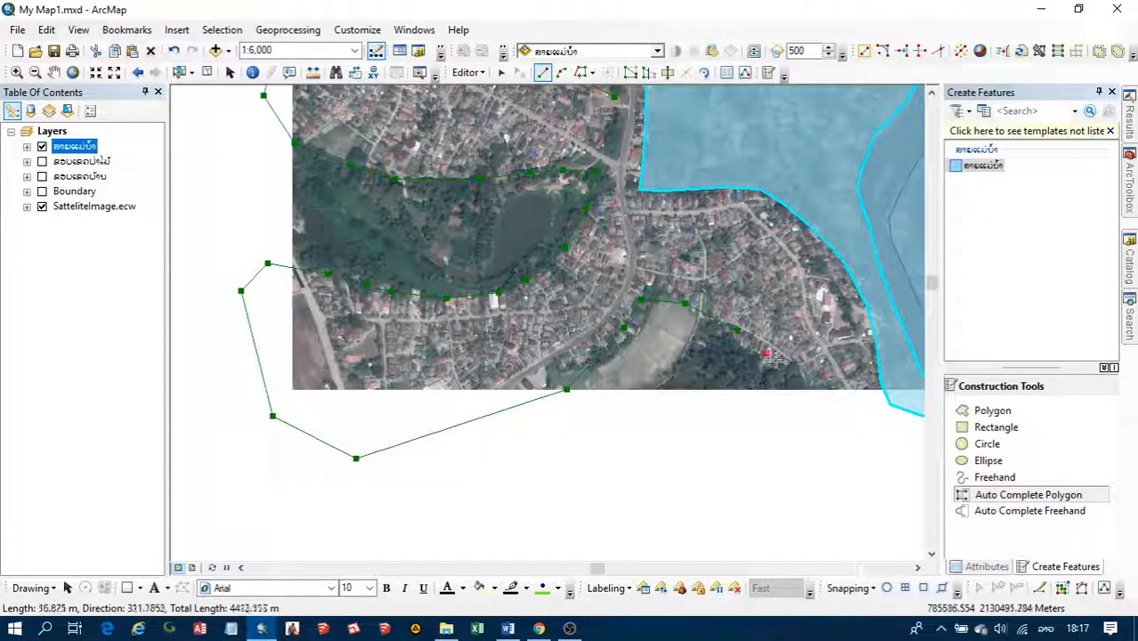
left_click(800, 388)
left_click(804, 426)
left_click_drag(804, 426, 602, 435)
left_click(662, 441)
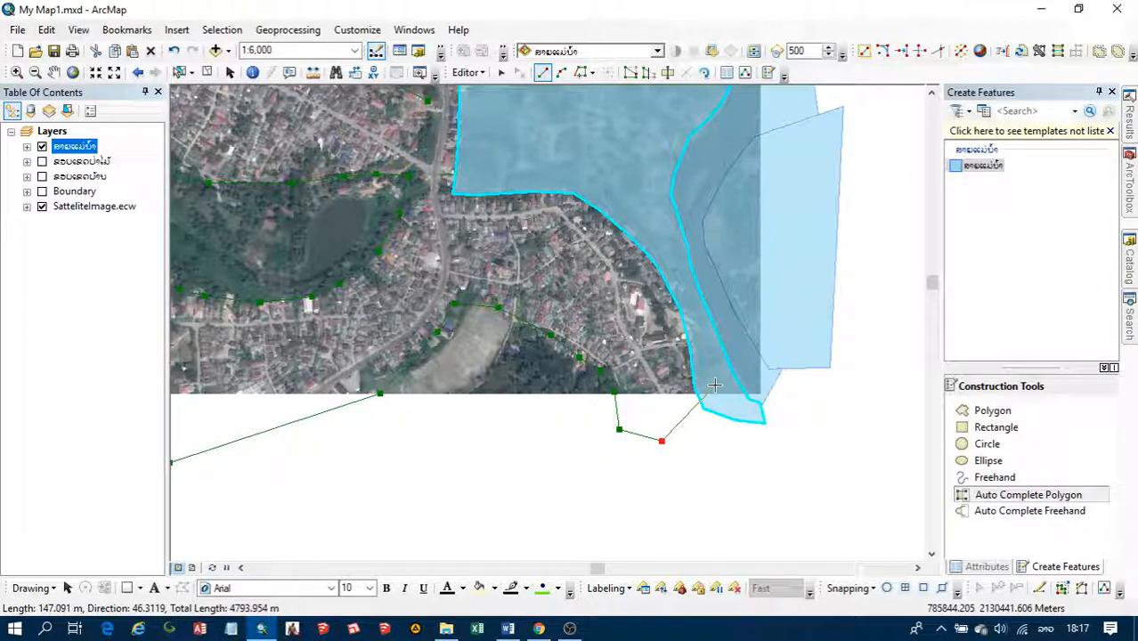
double_click(716, 385)
Try the Freehand construction tool with a sketch across the image's north edge.
scroll(720, 397, "down", 2)
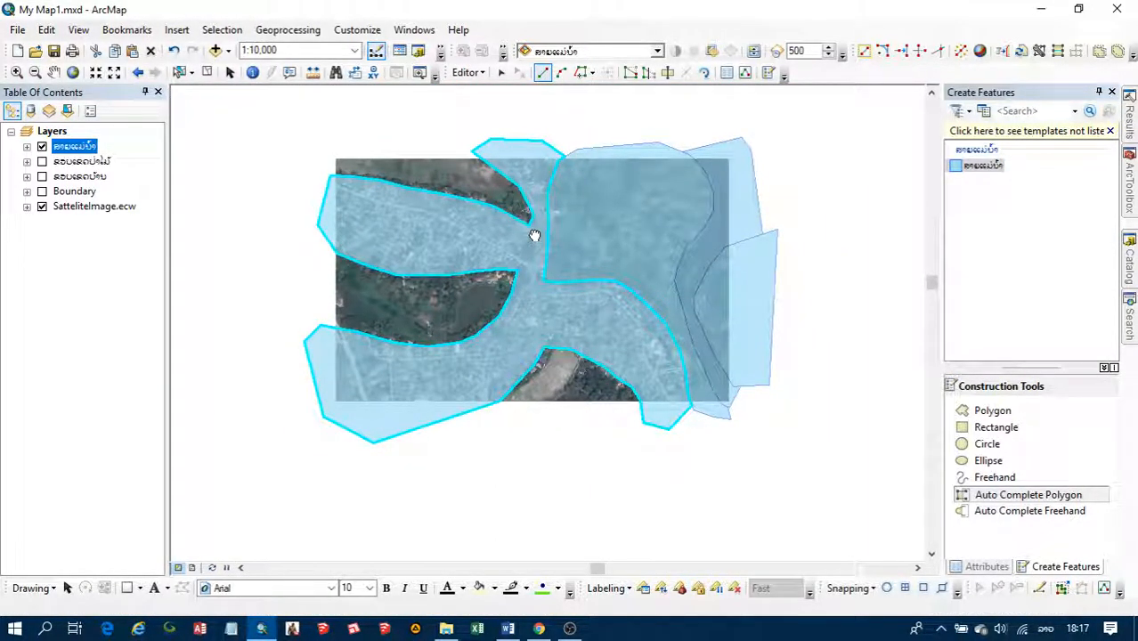
left_click(1004, 482)
scroll(545, 308, "up", 1)
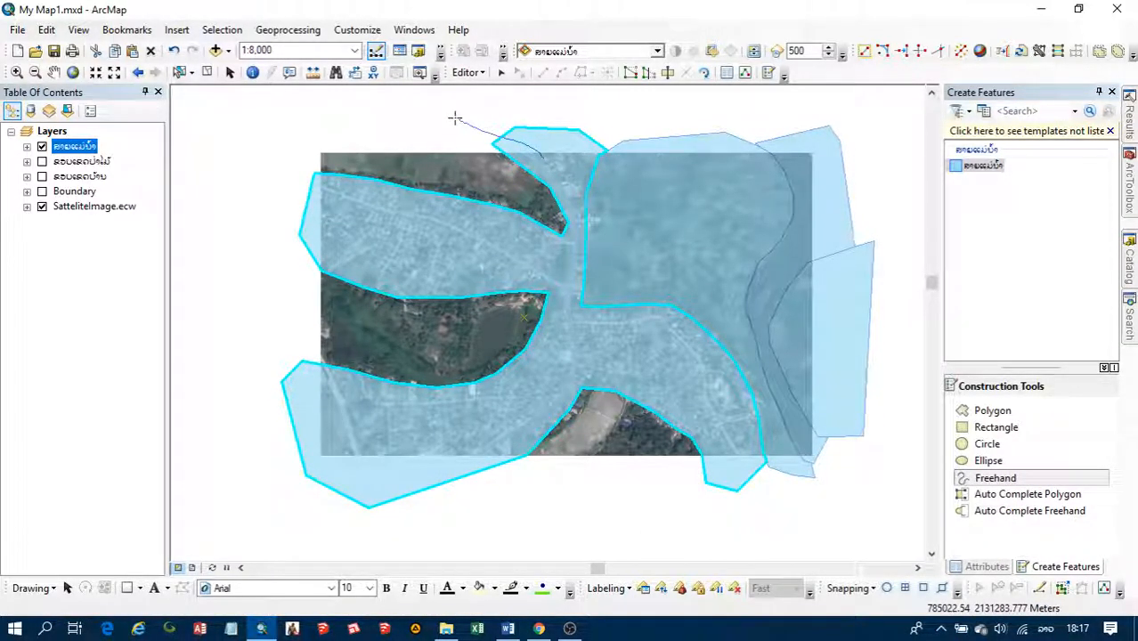
left_click(990, 481)
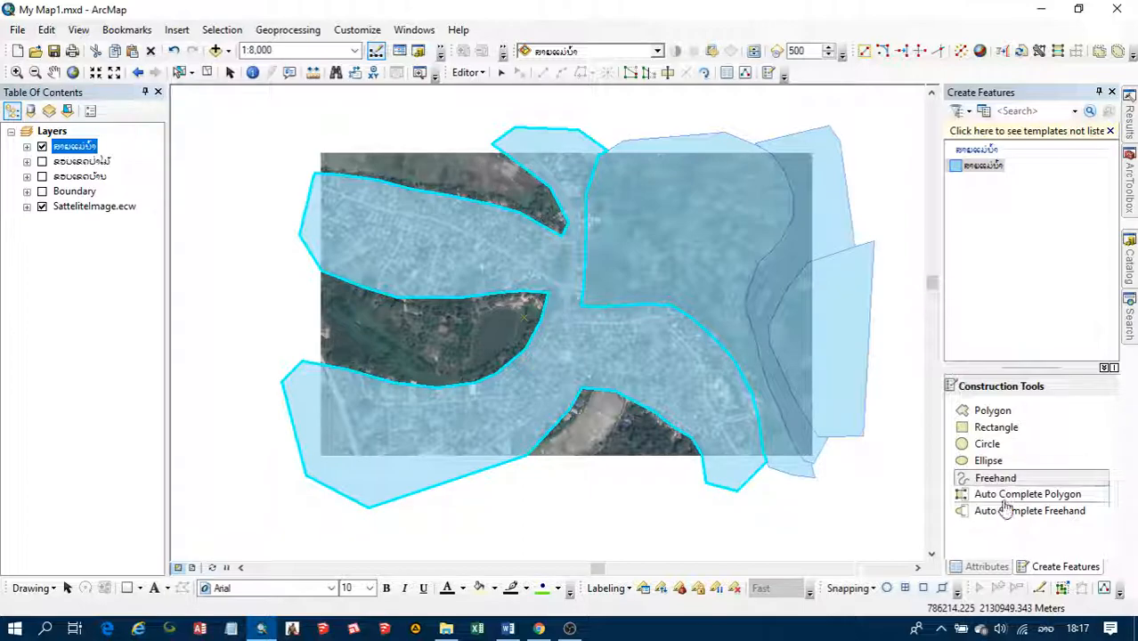
Auto-complete a polygon around the image's west and south outsides, filling the northwestern field, pond woodland and southern field, and clear the selection.
left_click(1055, 495)
left_click(529, 154)
left_click(452, 121)
left_click(322, 118)
left_click(243, 143)
left_click(228, 324)
left_click(233, 464)
left_click(306, 531)
left_click(502, 533)
left_click(697, 550)
double_click(720, 488)
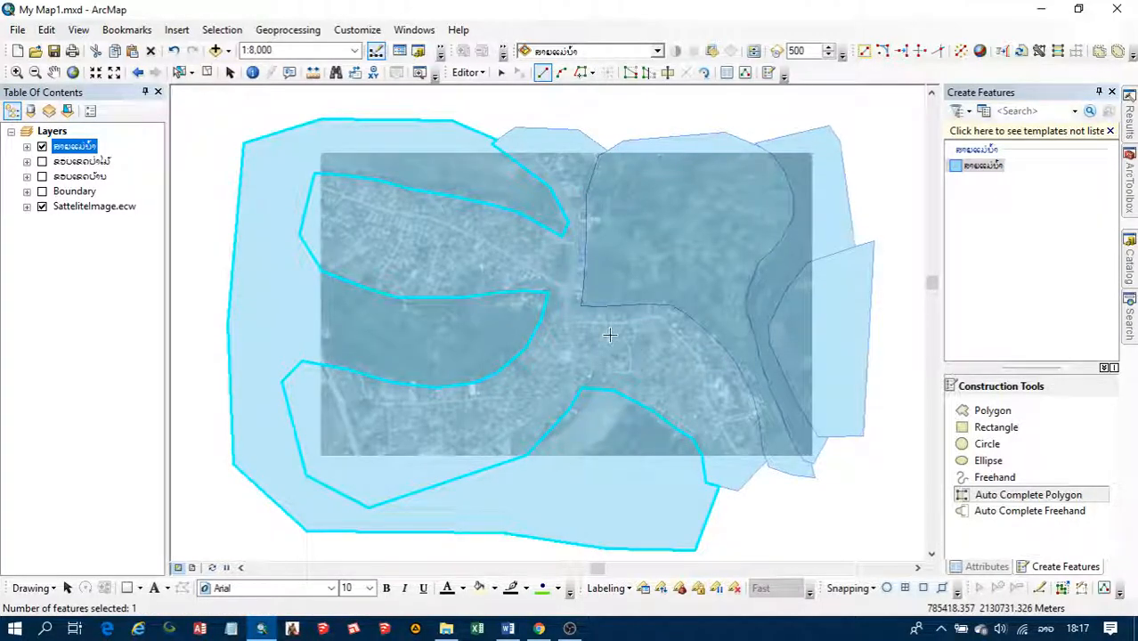
left_click(501, 72)
left_click(495, 127)
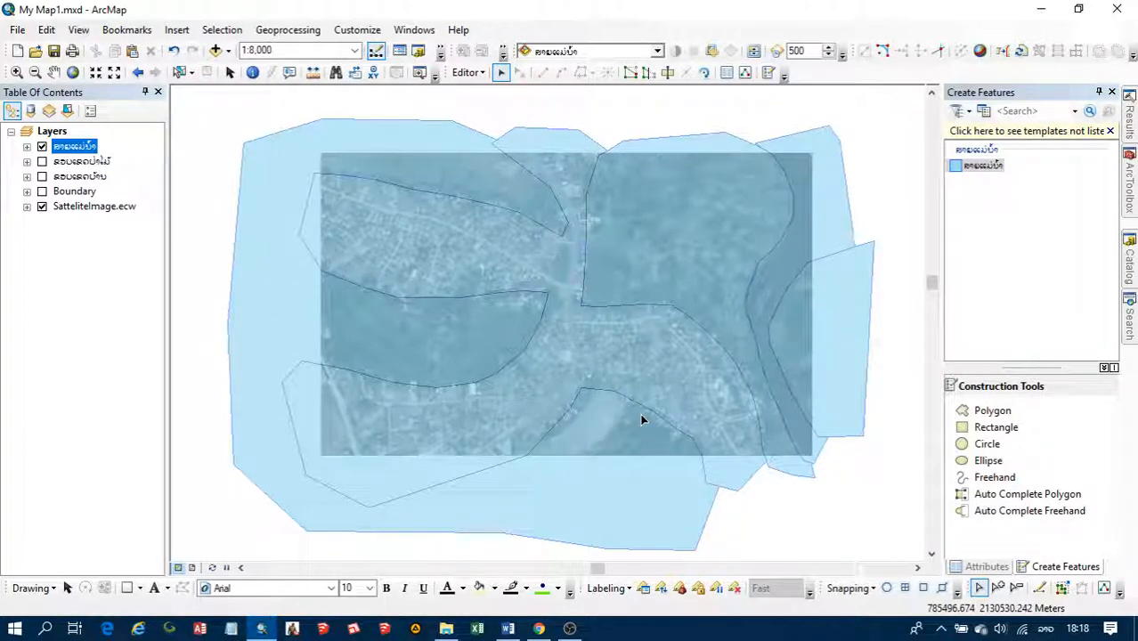
Show the Boundary layer, hide the river layer, and select the boundary rectangle around the satellite image.
left_click(41, 192)
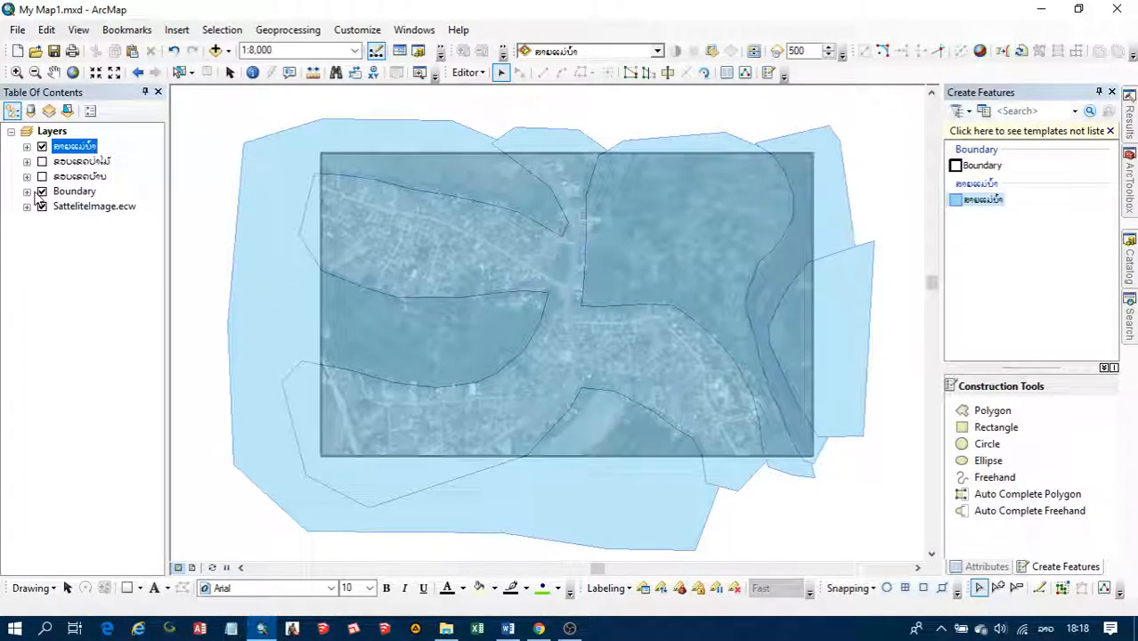
left_click(42, 146)
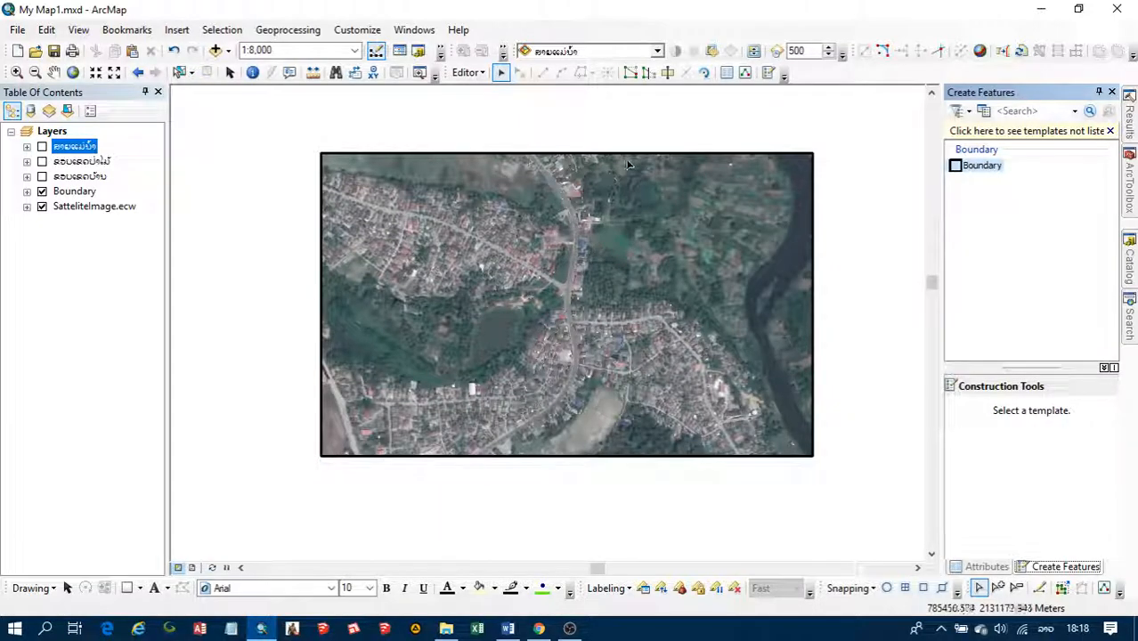
left_click(627, 164)
left_click(42, 206)
left_click(495, 282)
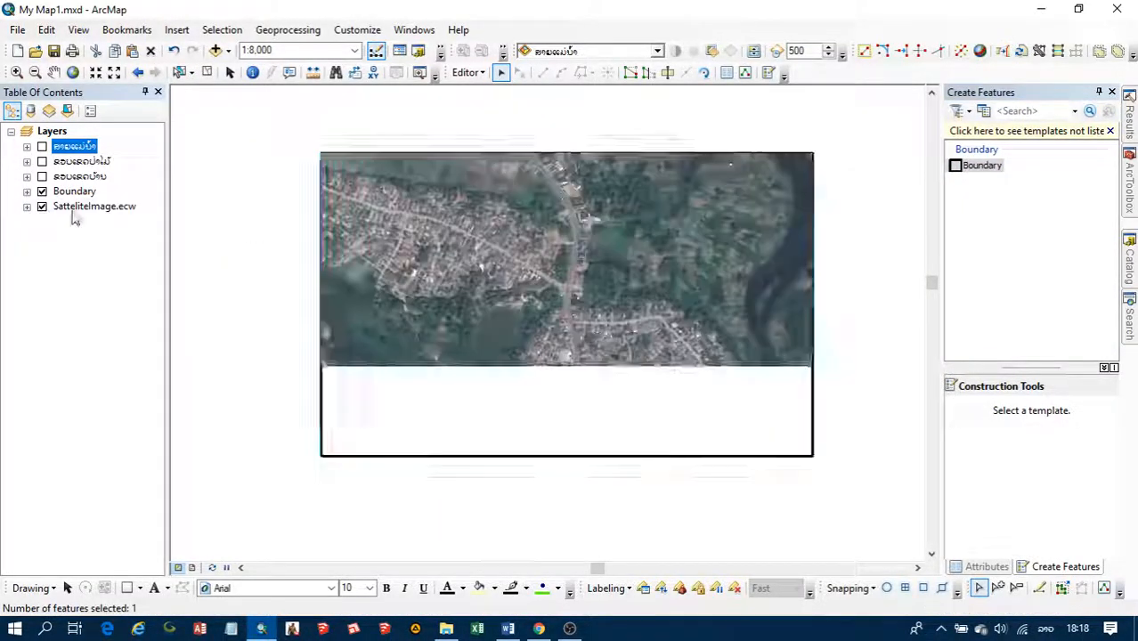
left_click(254, 231)
left_click(346, 231)
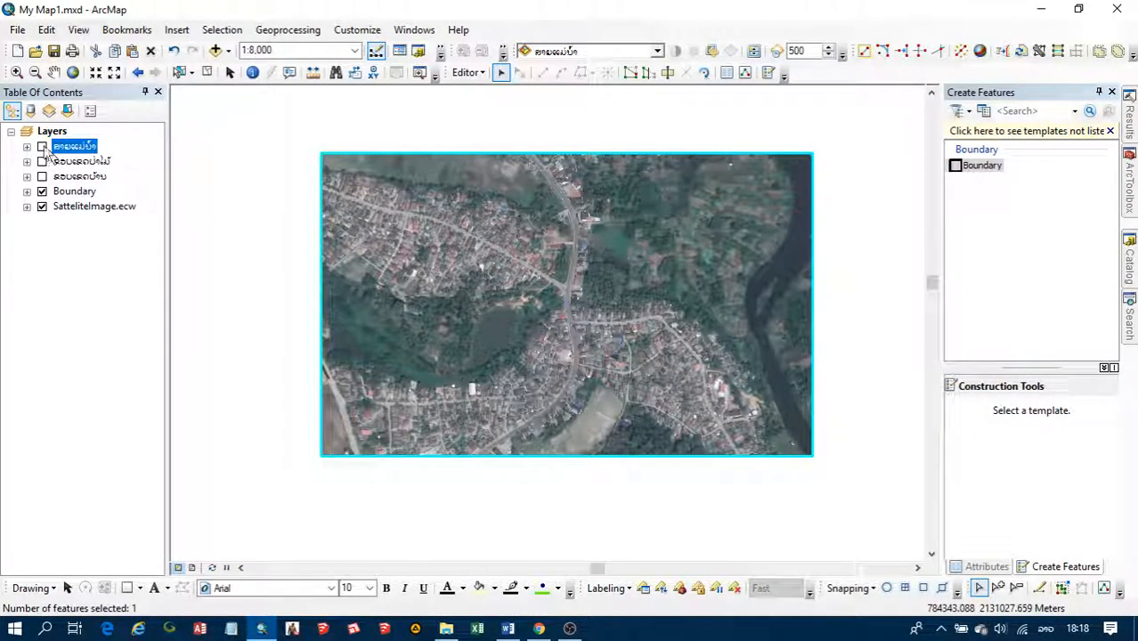
Show the river layer and clip its polygons to the selected boundary with buffer distance 0.000, preserving the intersecting area; hide the Boundary layer.
left_click(42, 146)
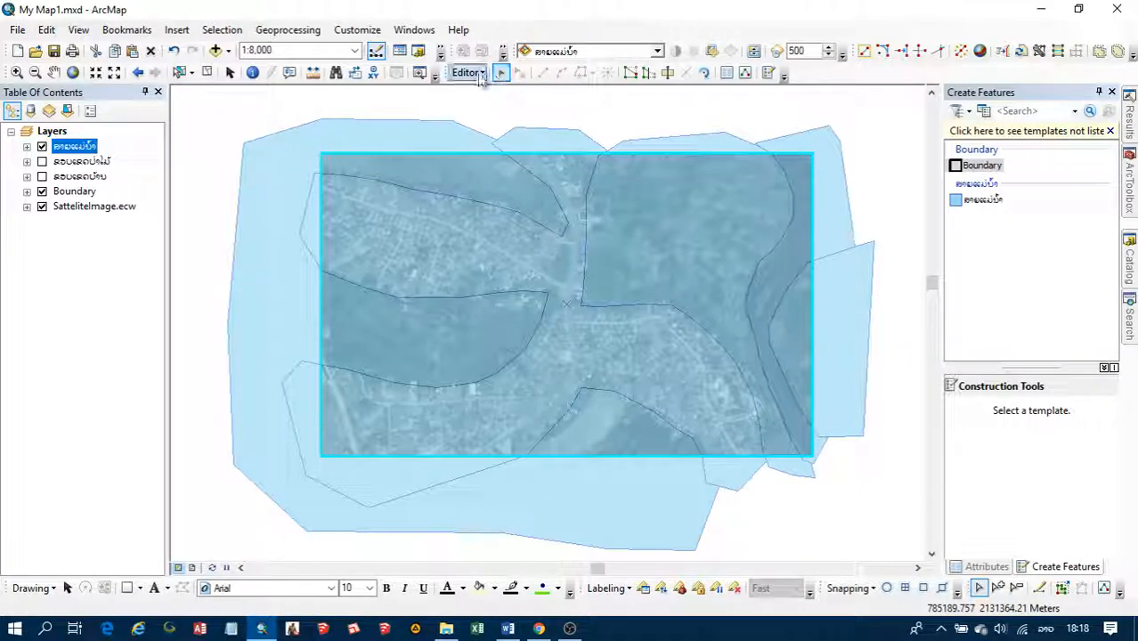
left_click(472, 73)
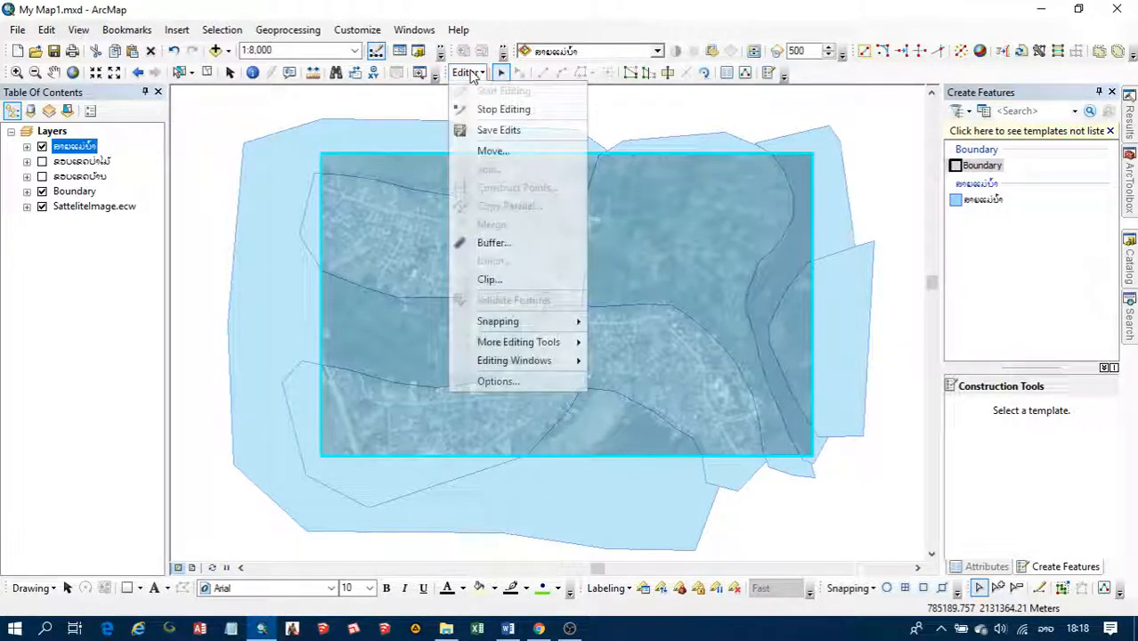
left_click(509, 281)
left_click_drag(571, 253, 658, 175)
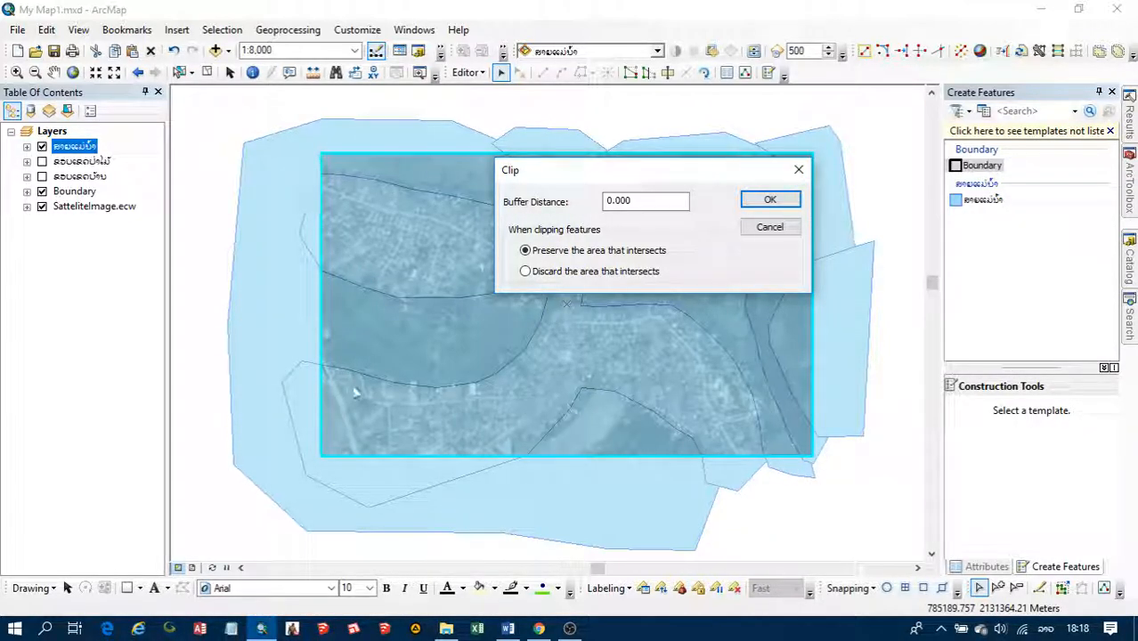
left_click(765, 200)
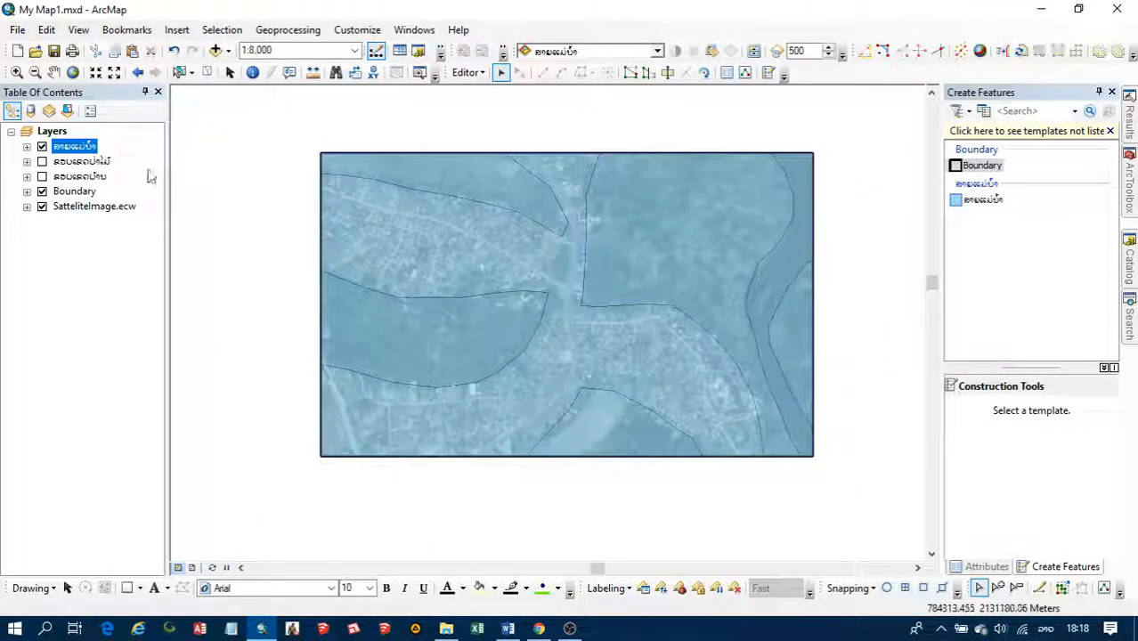
left_click(42, 191)
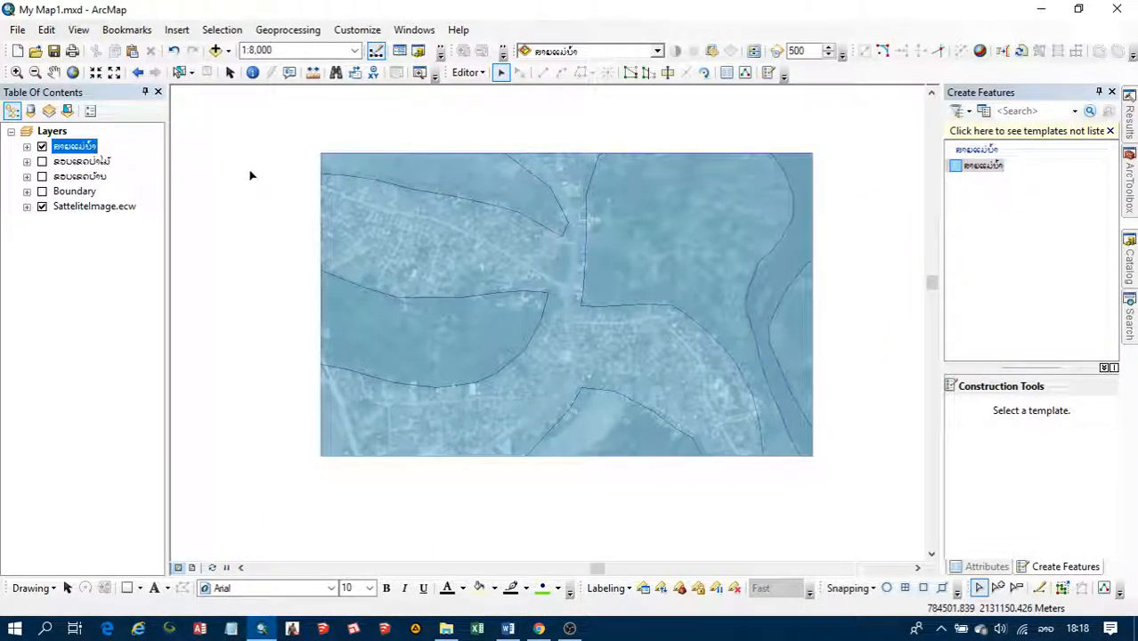
Examine the clipped polygons one by one, checking whether the river polygon overlaps the east-bank polygon.
left_click(533, 218)
left_click(715, 196)
left_click(792, 249)
left_click(796, 335)
left_click(806, 334)
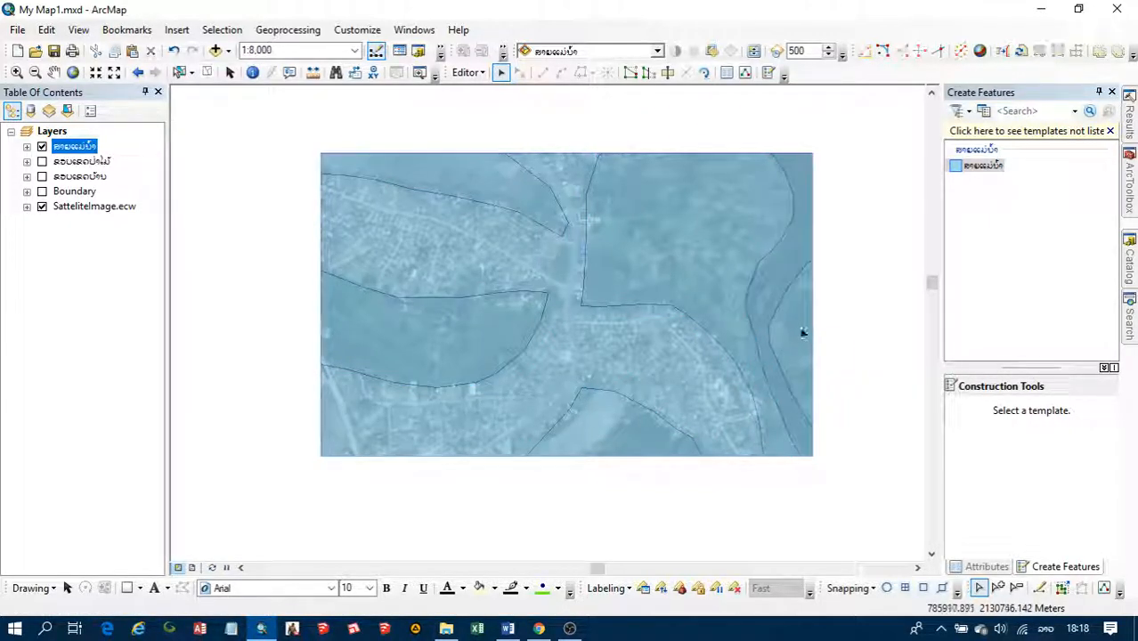
left_click_drag(821, 312, 661, 328)
scroll(648, 286, "down", 1)
left_click_drag(702, 271, 689, 334)
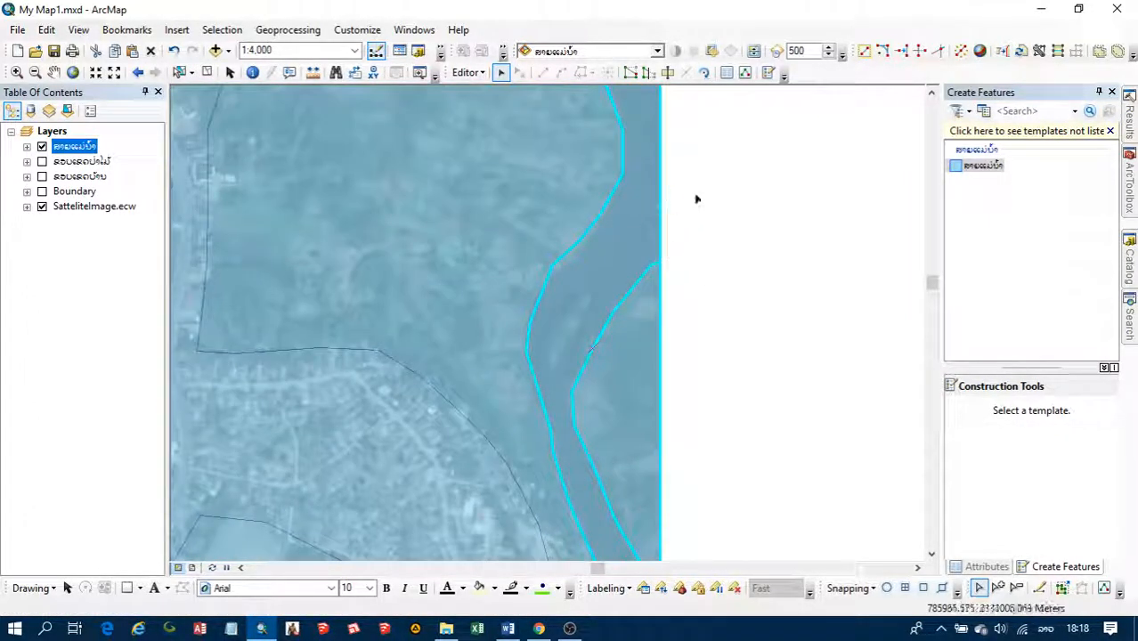
left_click(643, 220)
scroll(706, 309, "up", 1)
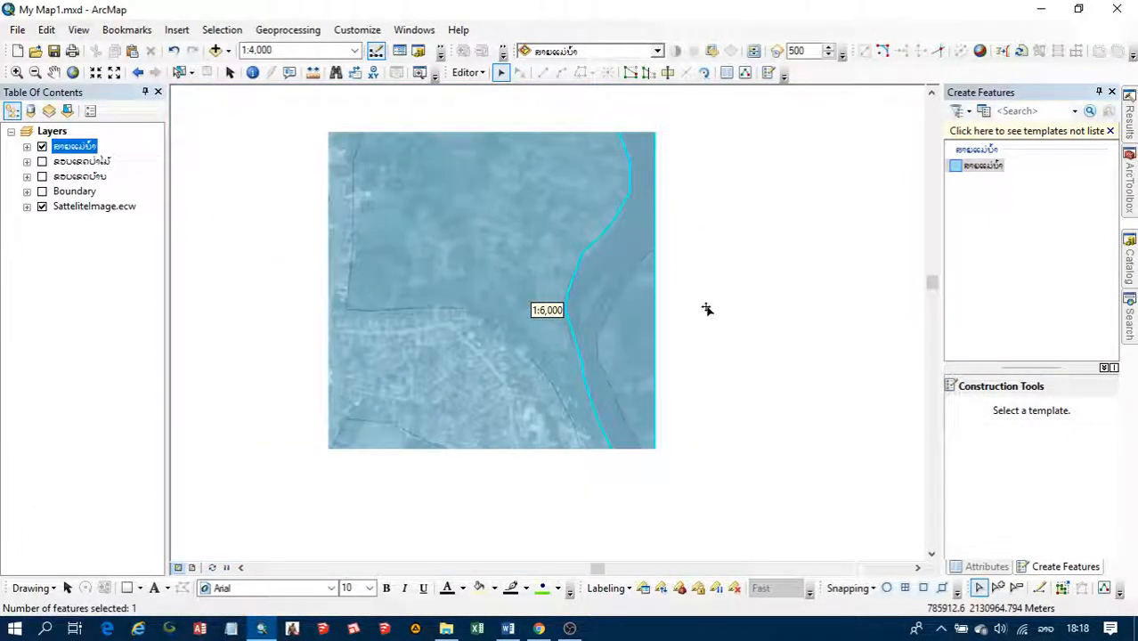
left_click(725, 338)
left_click_drag(702, 335, 629, 340)
left_click_drag(646, 185, 645, 187)
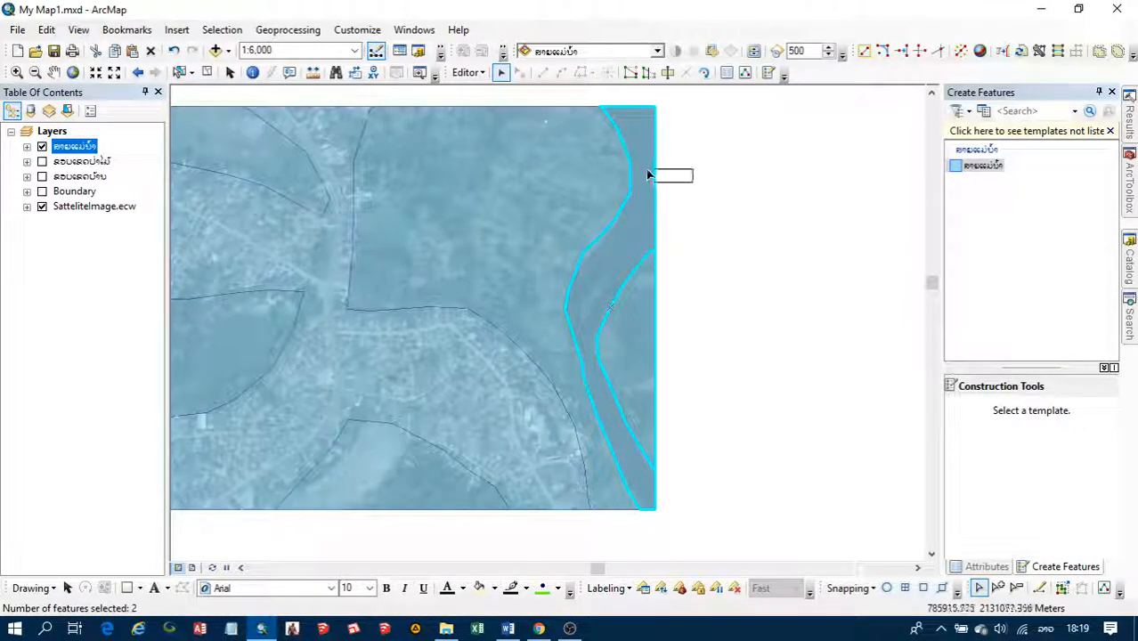
left_click_drag(647, 174, 648, 175)
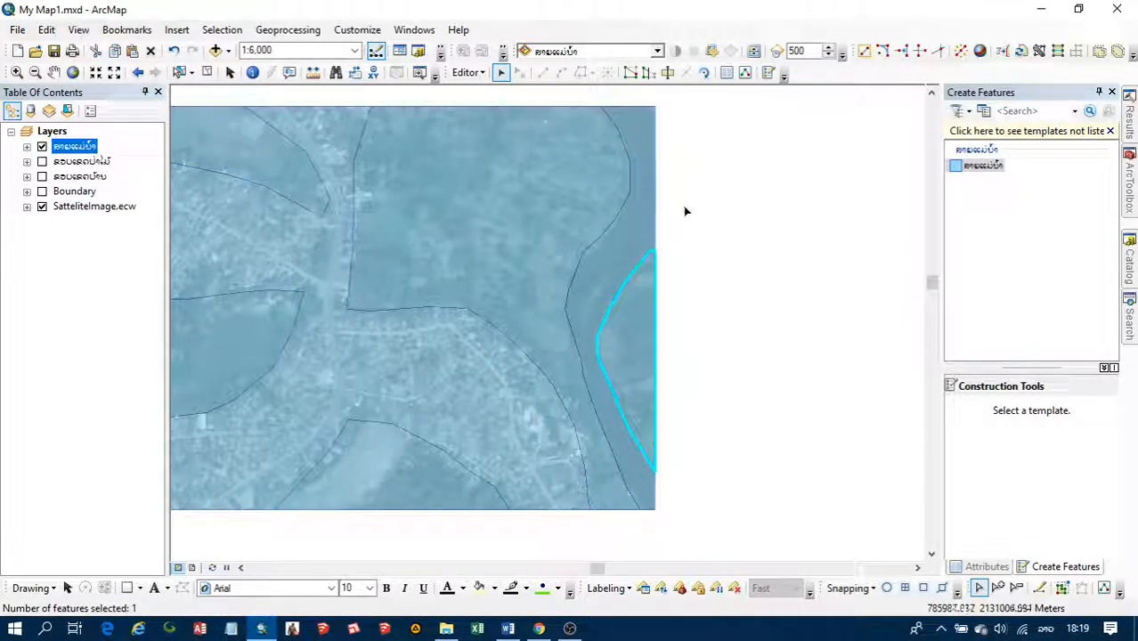
left_click_drag(671, 292, 687, 287)
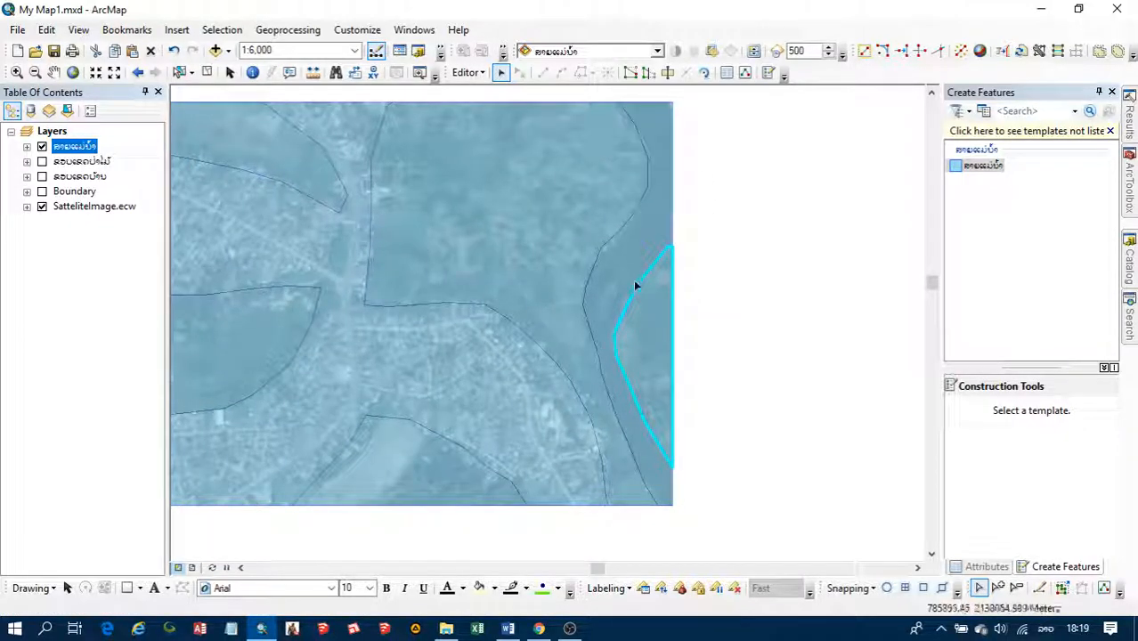
left_click(468, 72)
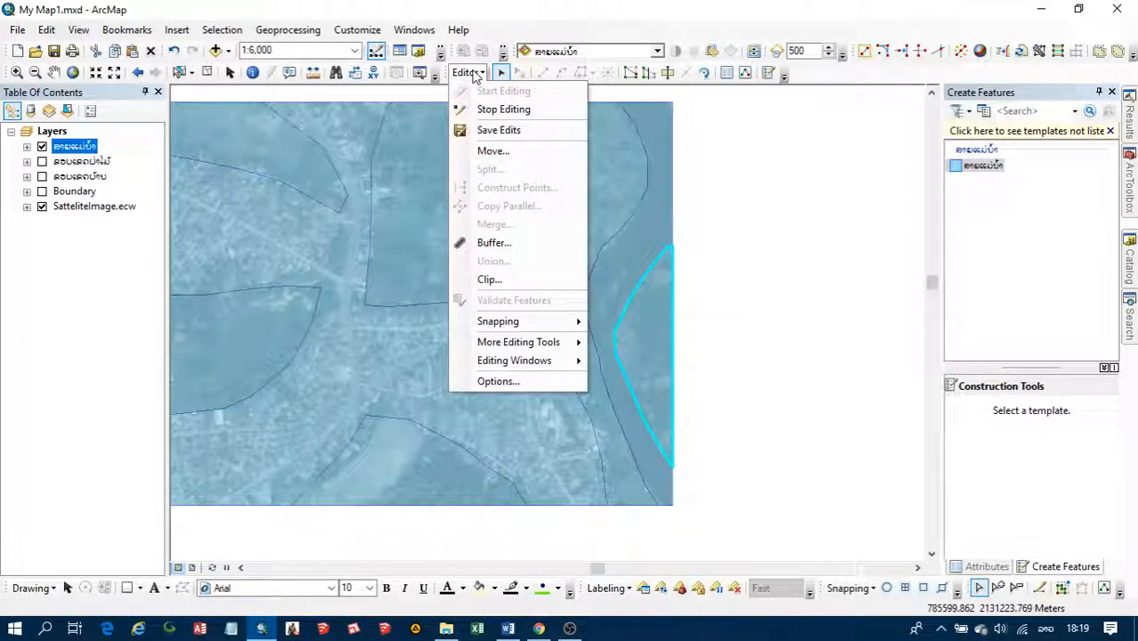
left_click(497, 282)
left_click_drag(535, 253, 400, 189)
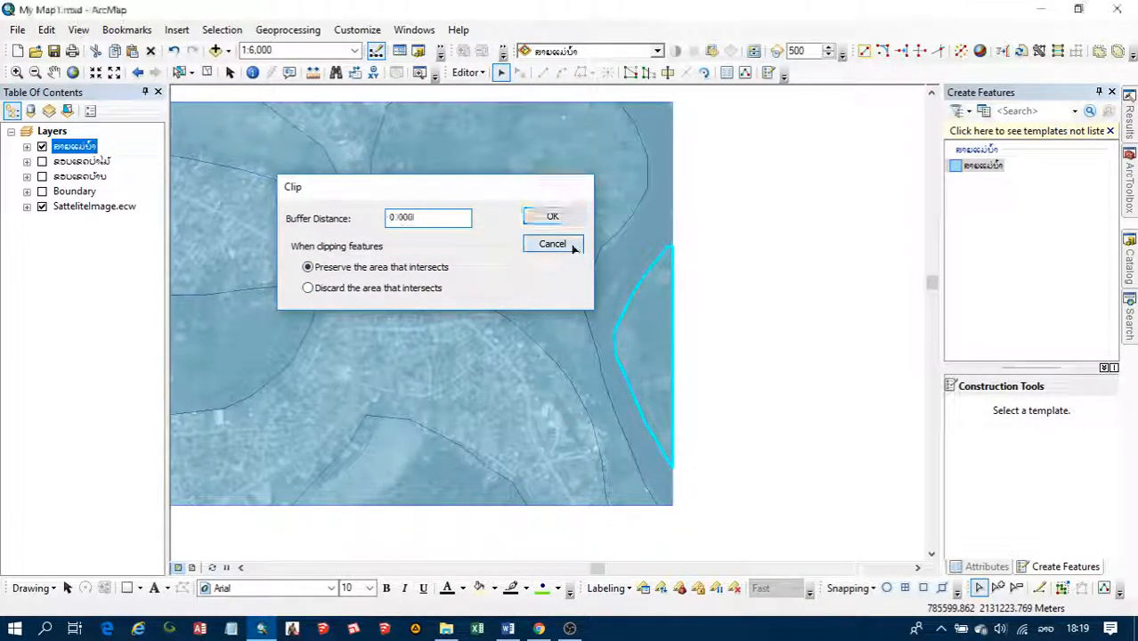
left_click(552, 216)
Select the east-bank polygon and use Clip with the option to discard the intersecting area, cutting it out of the river polygon.
left_click(662, 194)
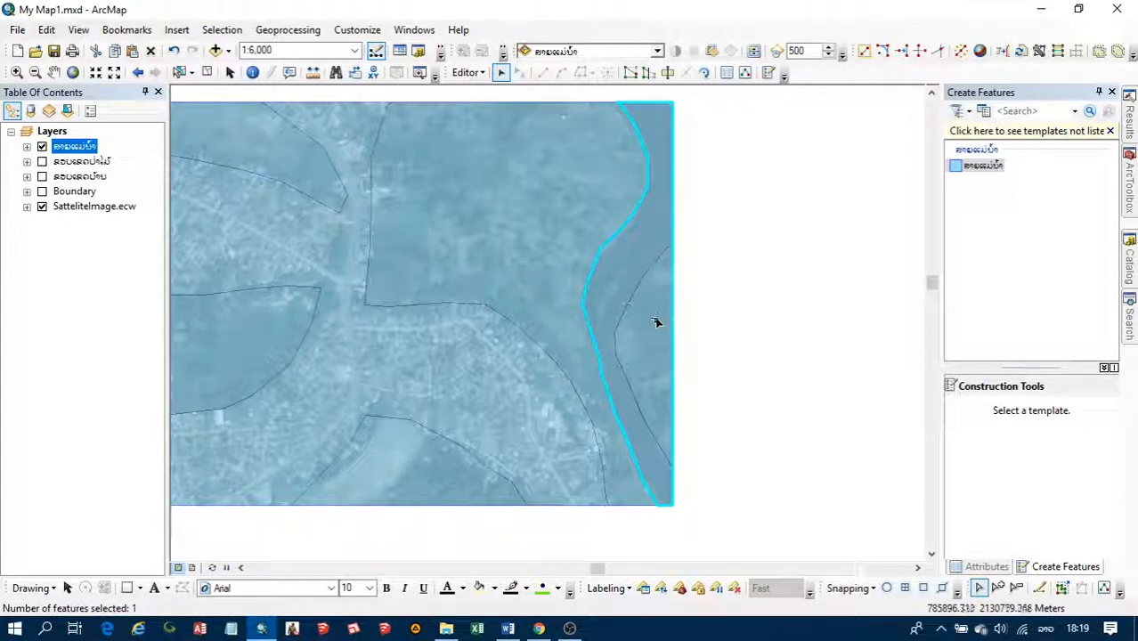
left_click(723, 328)
left_click_drag(664, 305, 702, 210)
left_click(654, 184, "shift")
left_click(466, 73)
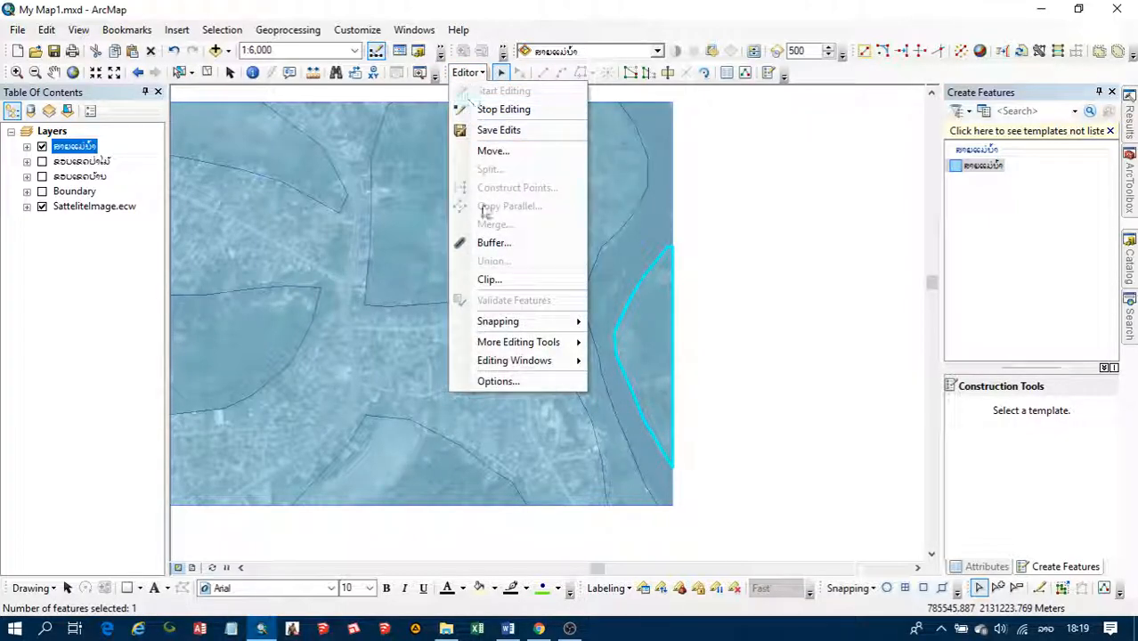
left_click(498, 280)
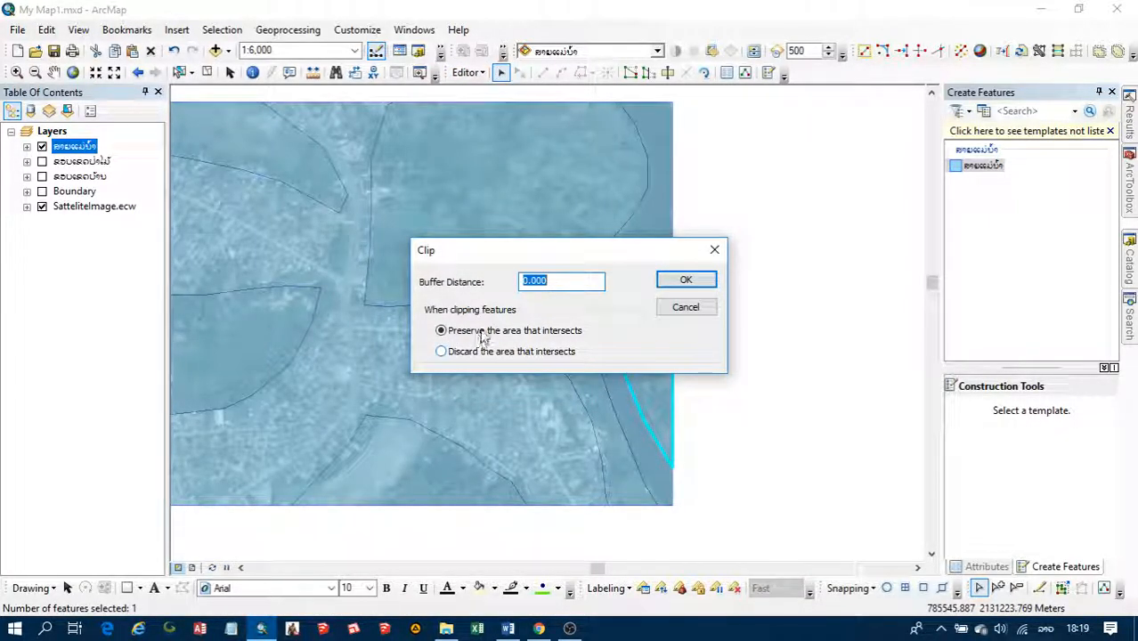
left_click(487, 355)
left_click_drag(579, 253, 431, 227)
left_click(538, 253)
Check the river, east-bank and neighbouring polygons for remaining overlaps by selecting them in turn.
left_click(726, 277)
left_click(661, 209)
left_click(664, 311)
left_click(714, 374)
left_click(655, 215)
left_click(670, 305)
scroll(778, 311, "up", 3)
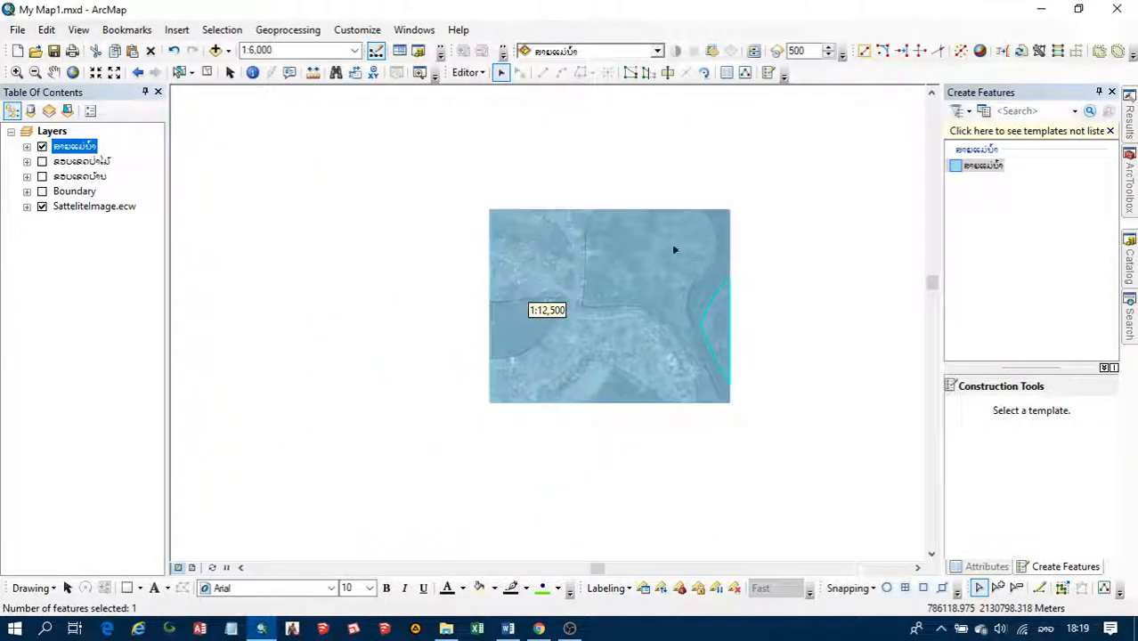
left_click(649, 251)
left_click(539, 228)
left_click(475, 332)
left_click(744, 338)
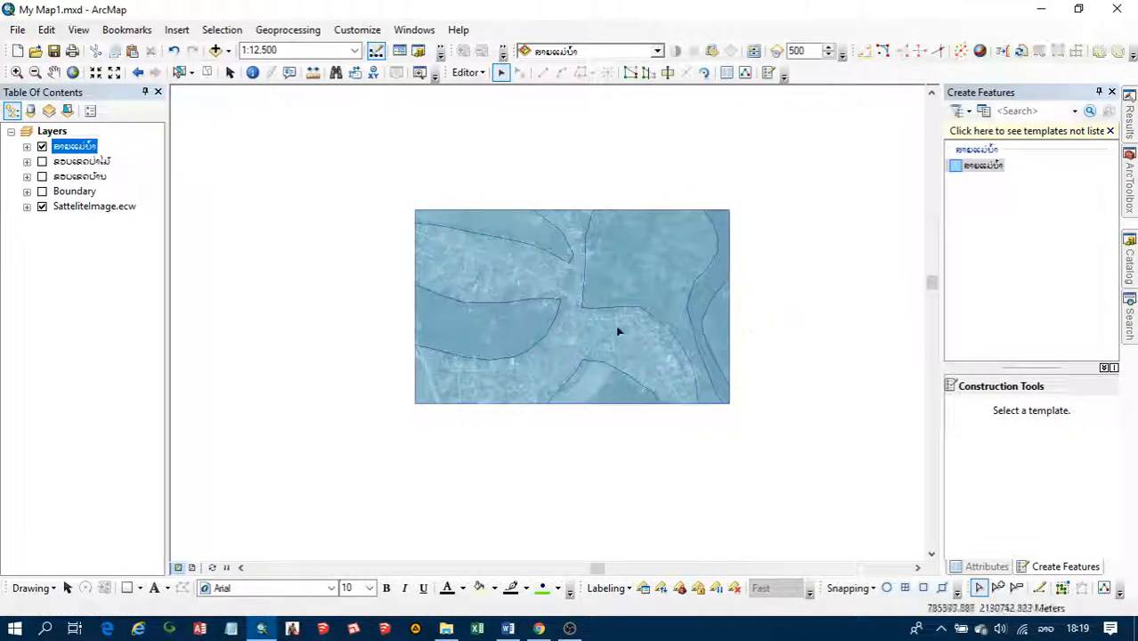
Save the edits made to the clipped polygons.
scroll(592, 343, "down", 1)
scroll(592, 343, "down", 1)
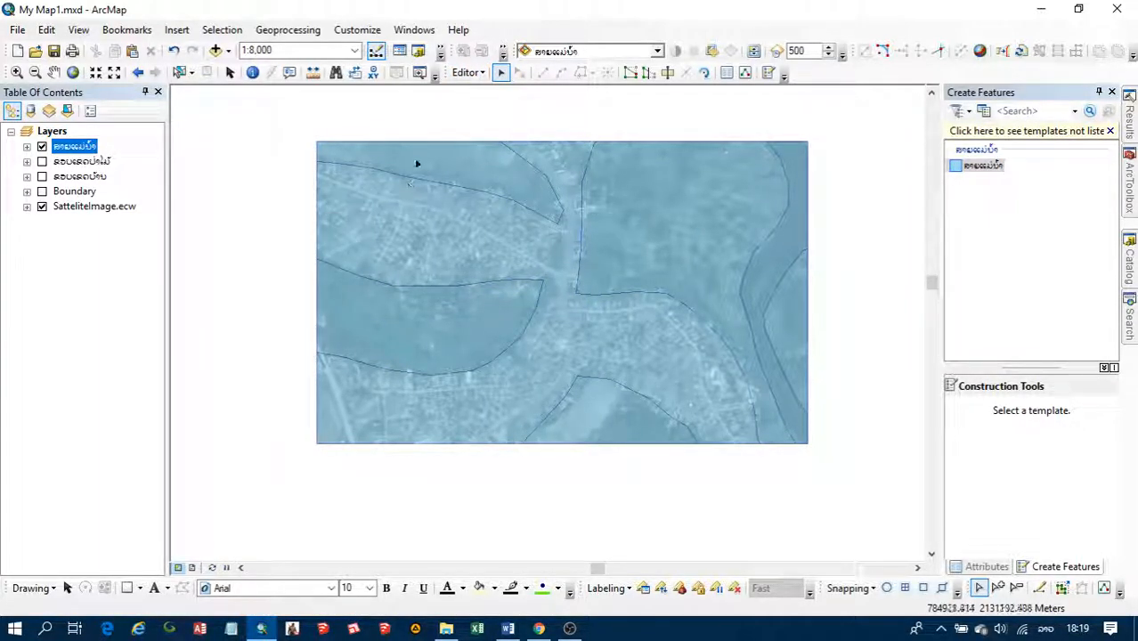
left_click(467, 72)
left_click(482, 127)
Turn on the forest and village area layers over the satellite image, and hide the river and Boundary layers.
left_click(42, 162, "ctrl")
left_click(42, 147)
left_click(42, 191)
left_click(42, 192)
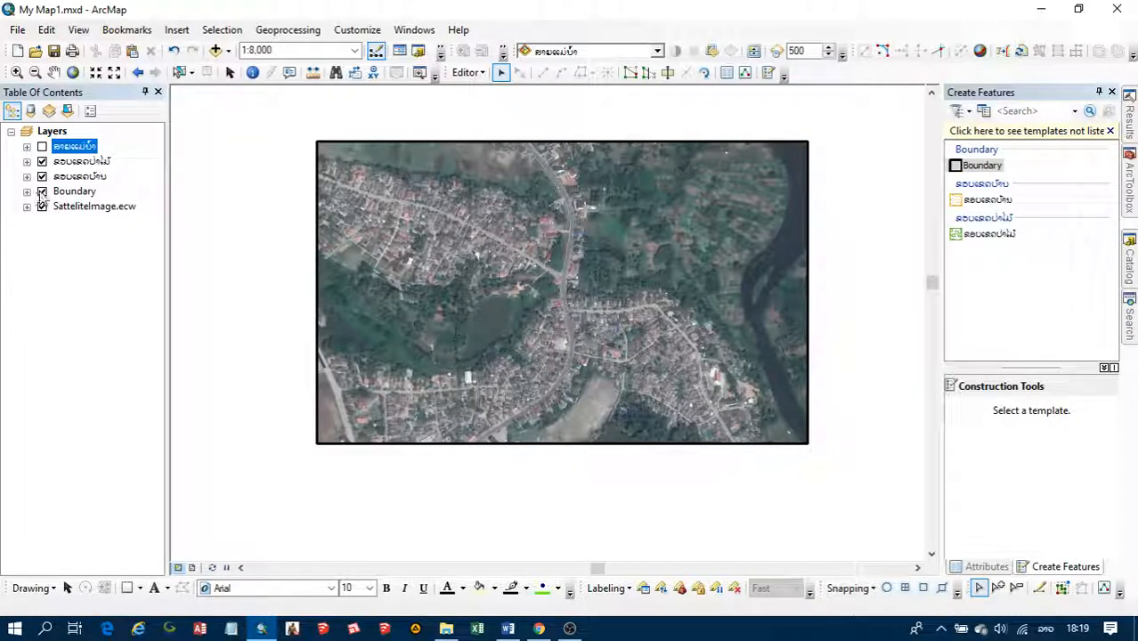
left_click(42, 191)
left_click(78, 161)
left_click(81, 179)
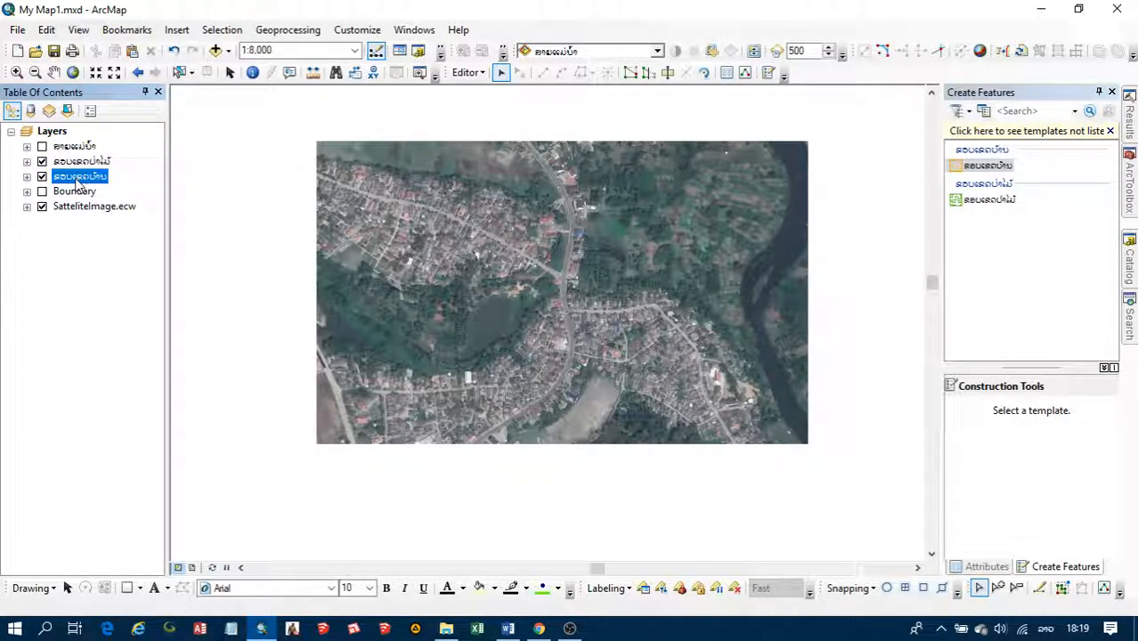
Toggle the satellite image to check the forest and village layers for features, and show the river layer again.
left_click(42, 207)
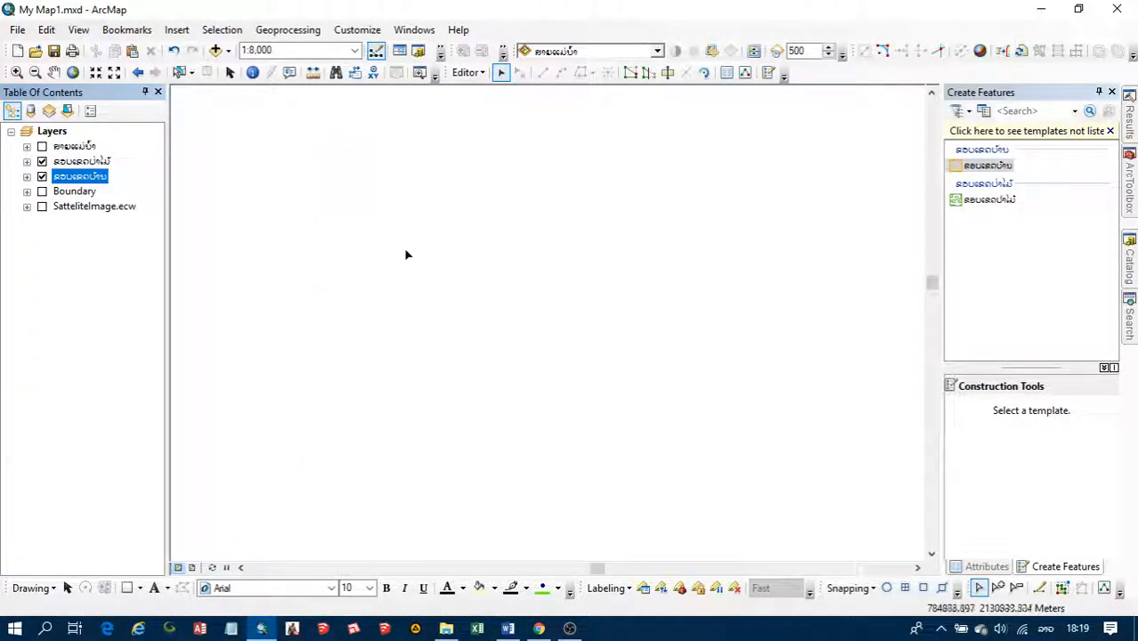
left_click(42, 206)
left_click(42, 207)
left_click(42, 146)
left_click(42, 207)
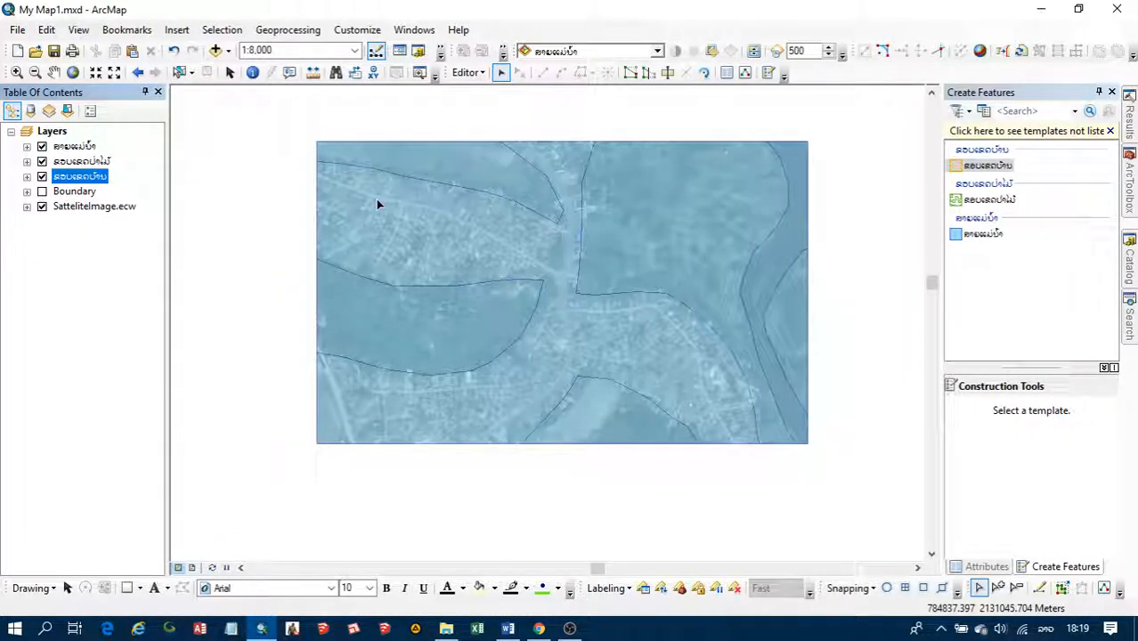
Cut the river polygon along the image's east side and paste it back with the river layer as target.
left_click(799, 207)
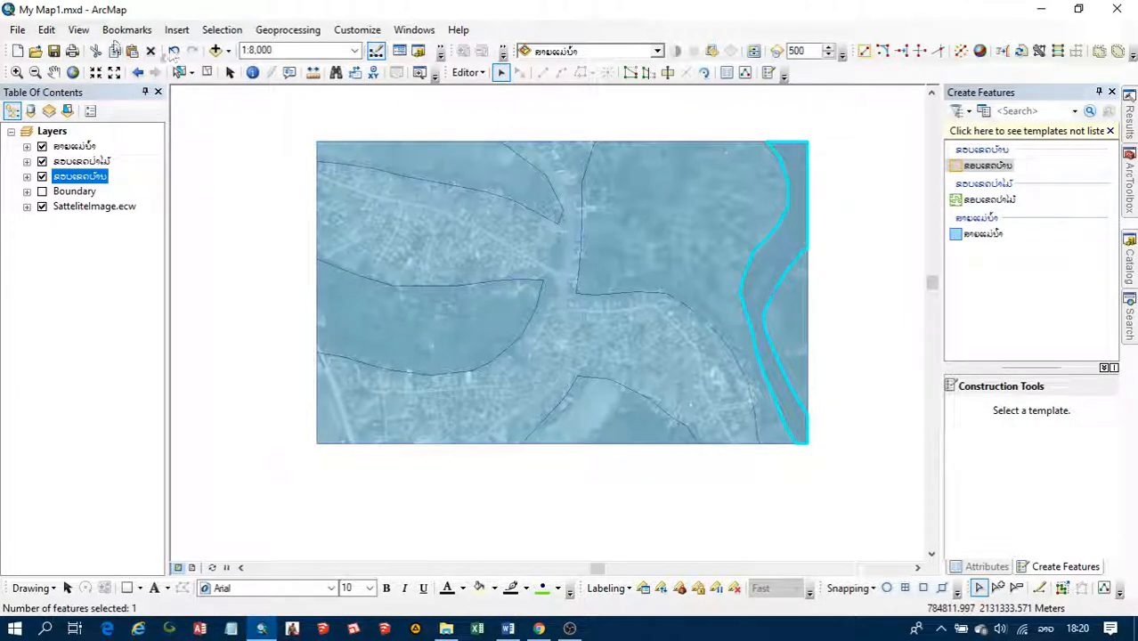
left_click(95, 51)
right_click(231, 134)
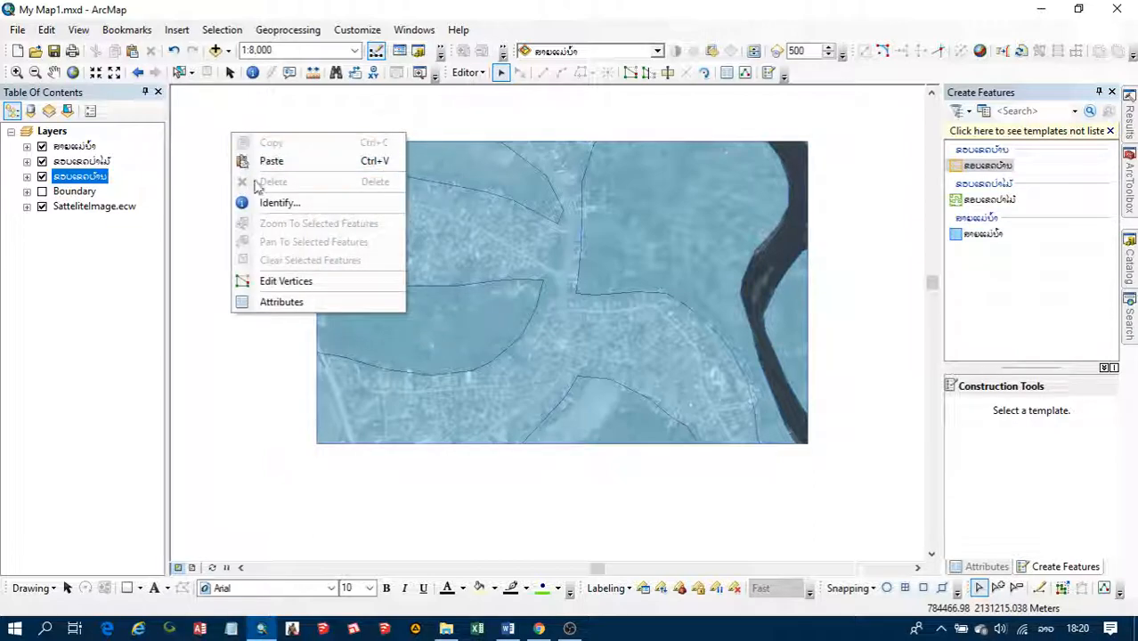
left_click(178, 96)
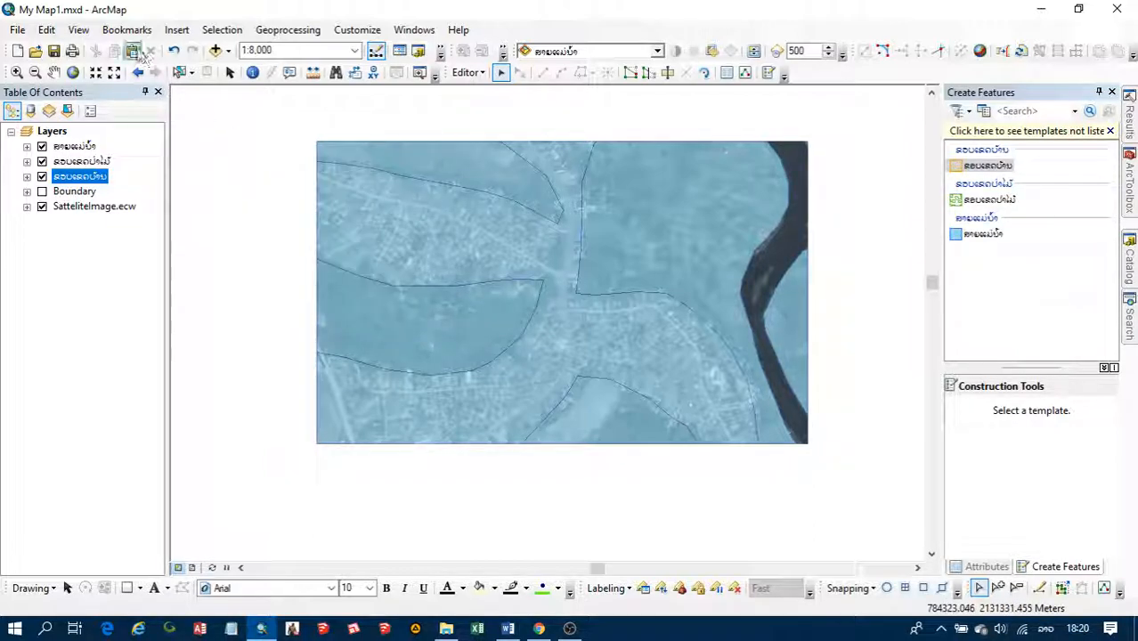
left_click(133, 52)
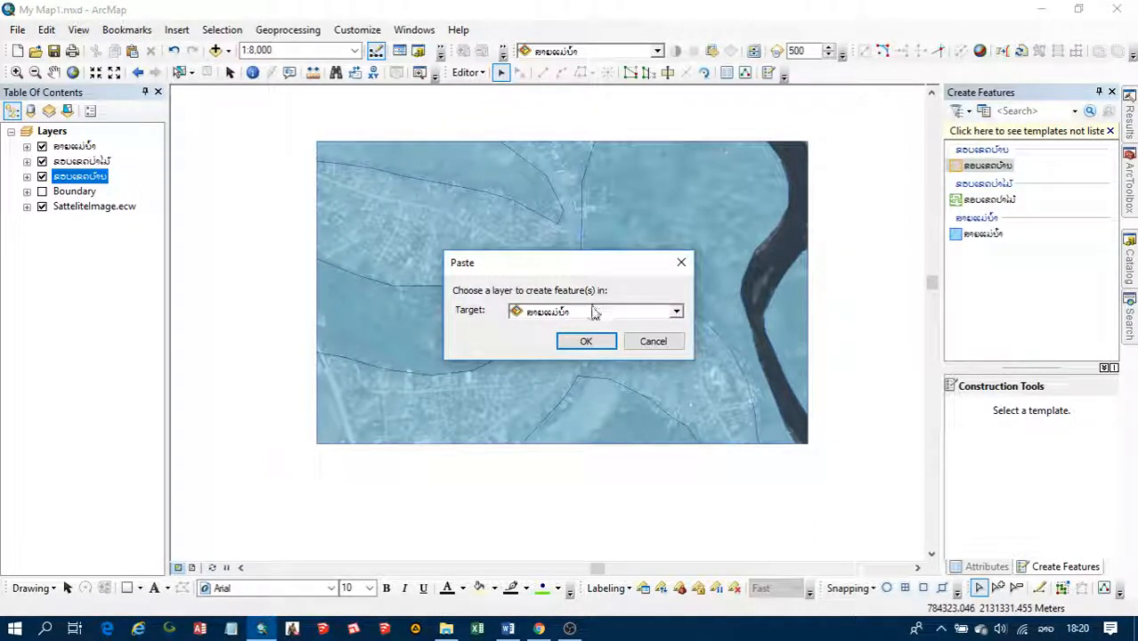
left_click(595, 315)
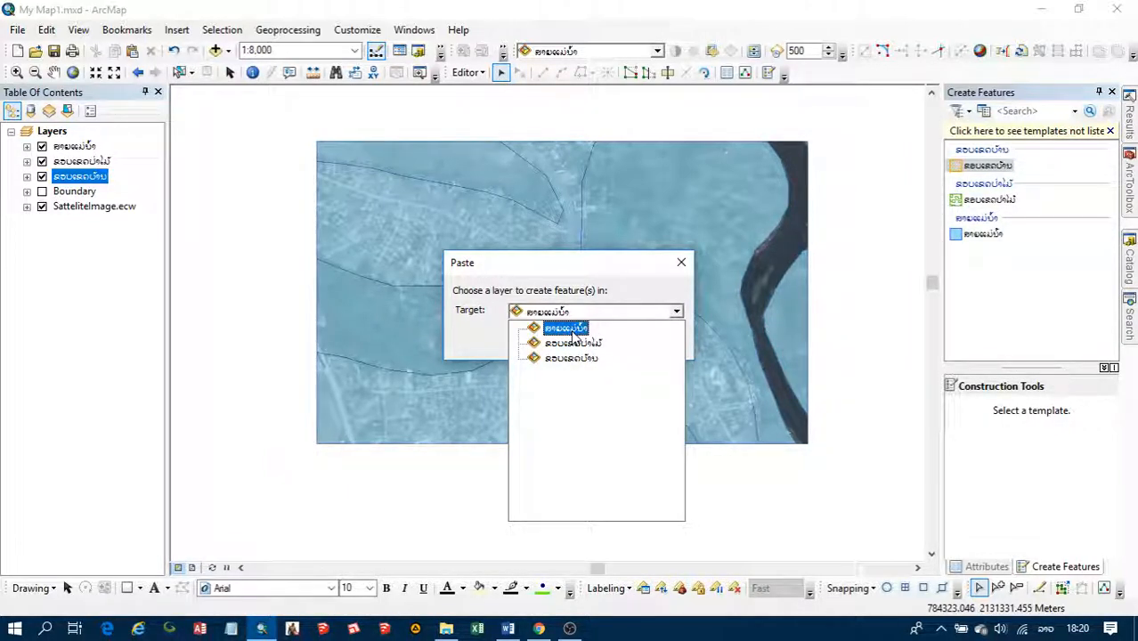
left_click(575, 329)
left_click(585, 340)
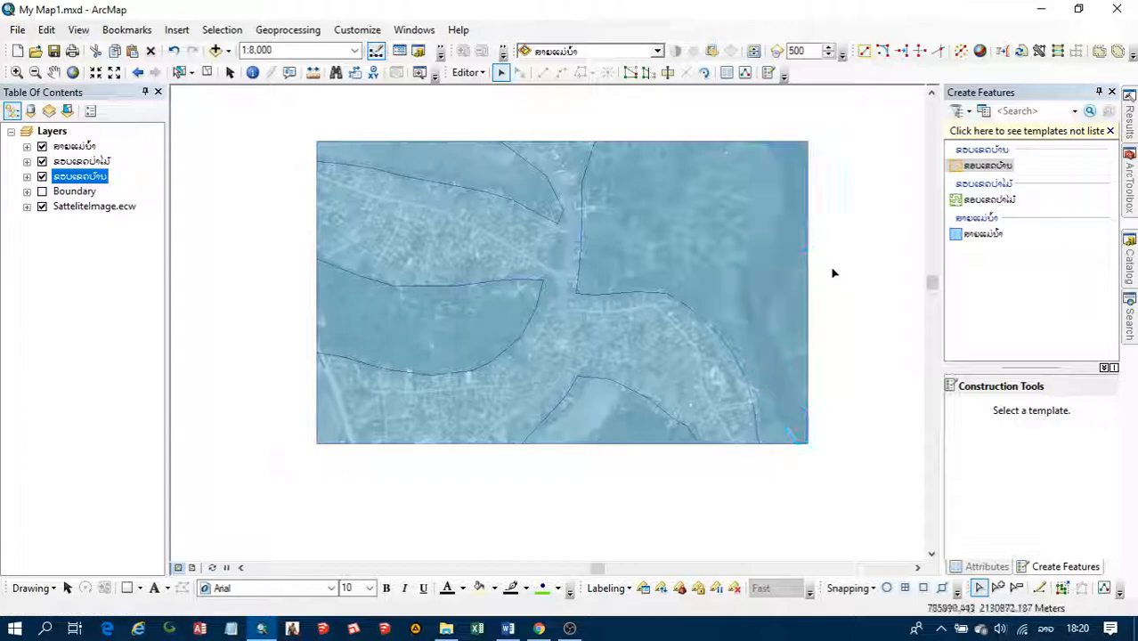
Cut the large village polygon and paste it back with the village layer ຂອບເຂດບ້ານ as target.
left_click(836, 273)
left_click(675, 208)
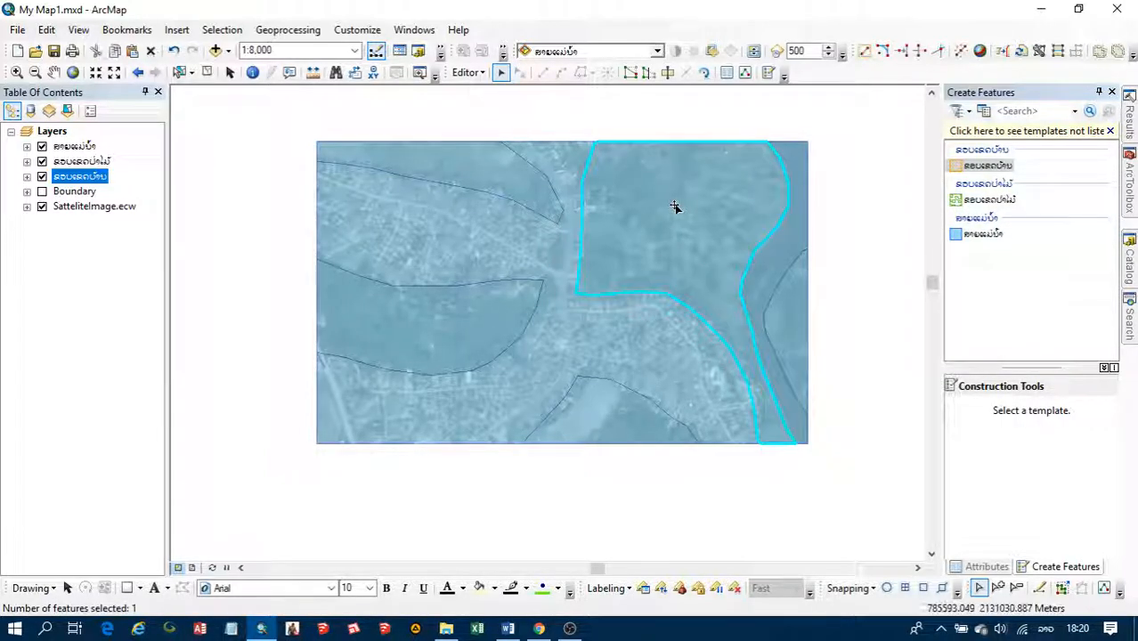
left_click(524, 245)
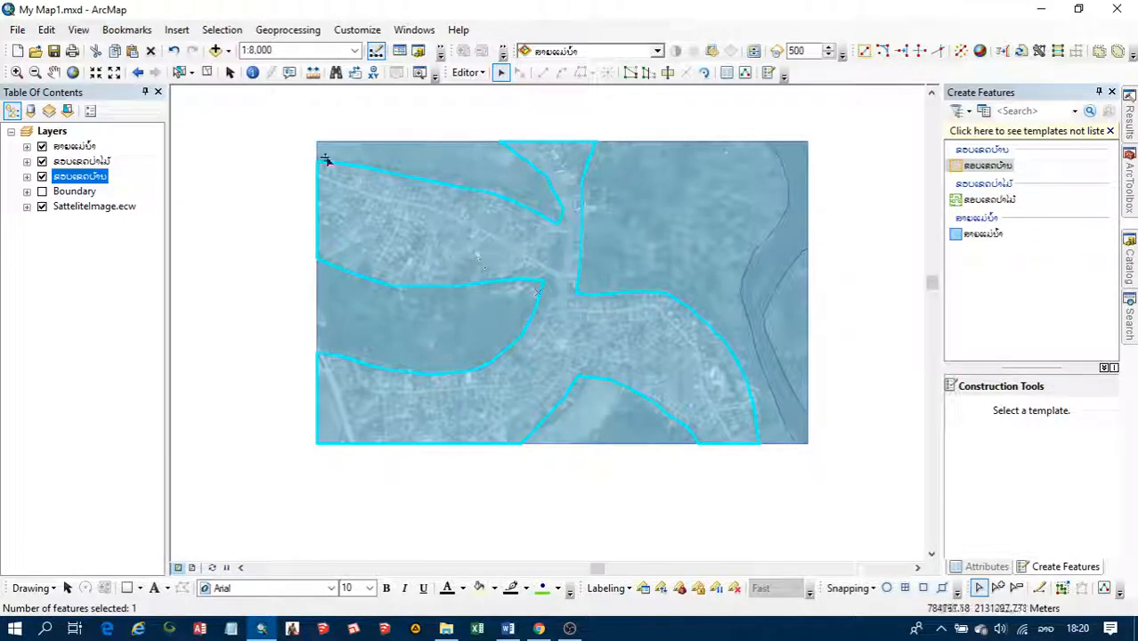
left_click(95, 52)
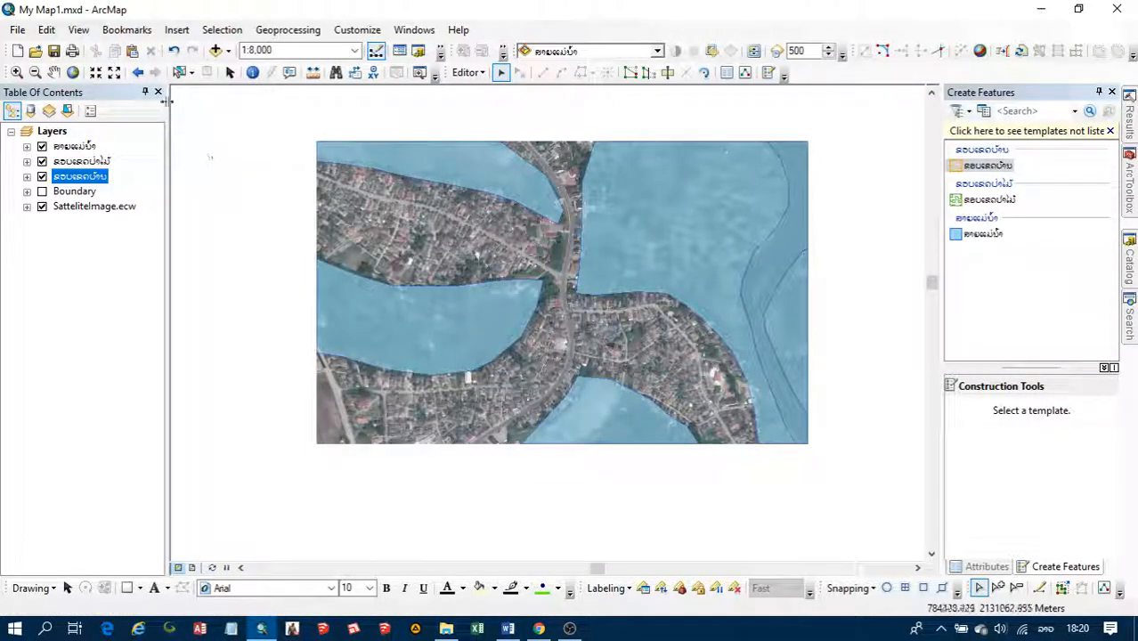
left_click(133, 52)
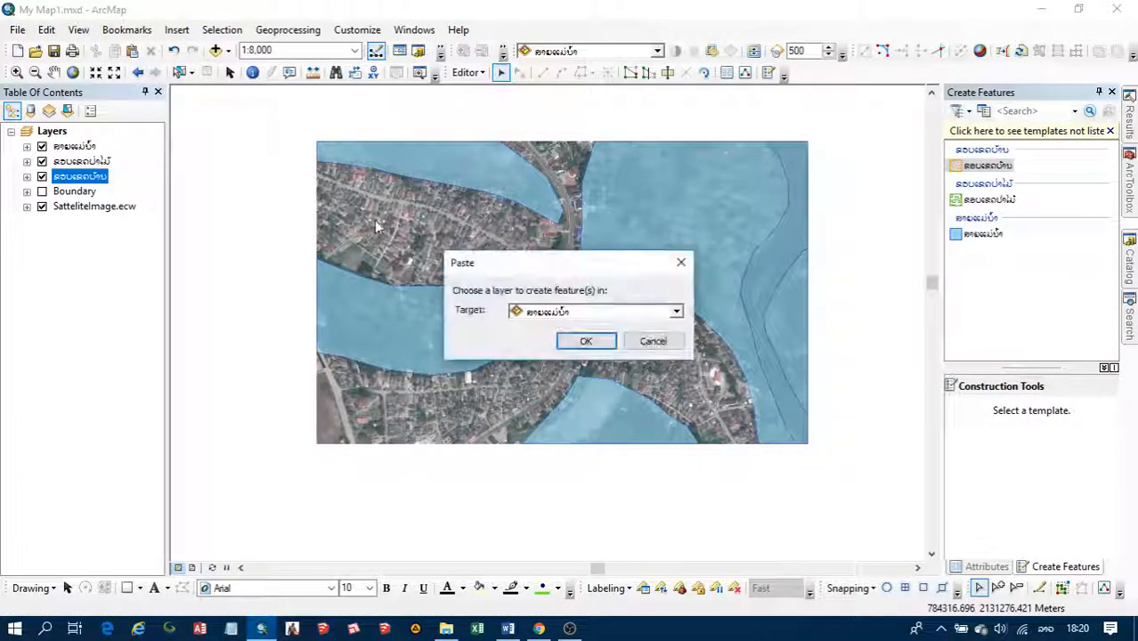
left_click(581, 320)
left_click(585, 359)
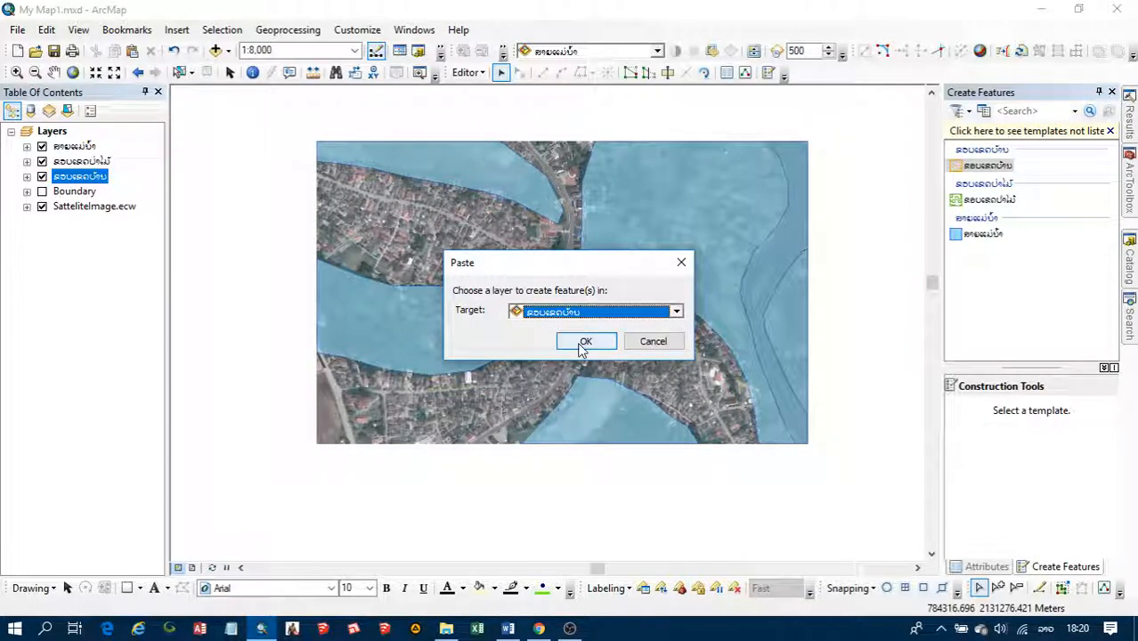
left_click(585, 342)
Cut the remaining polygons between the village and the river and paste them with the forest layer ຂອບເຂດປ່າໄມ້ as target.
left_click(733, 283)
left_click(460, 321)
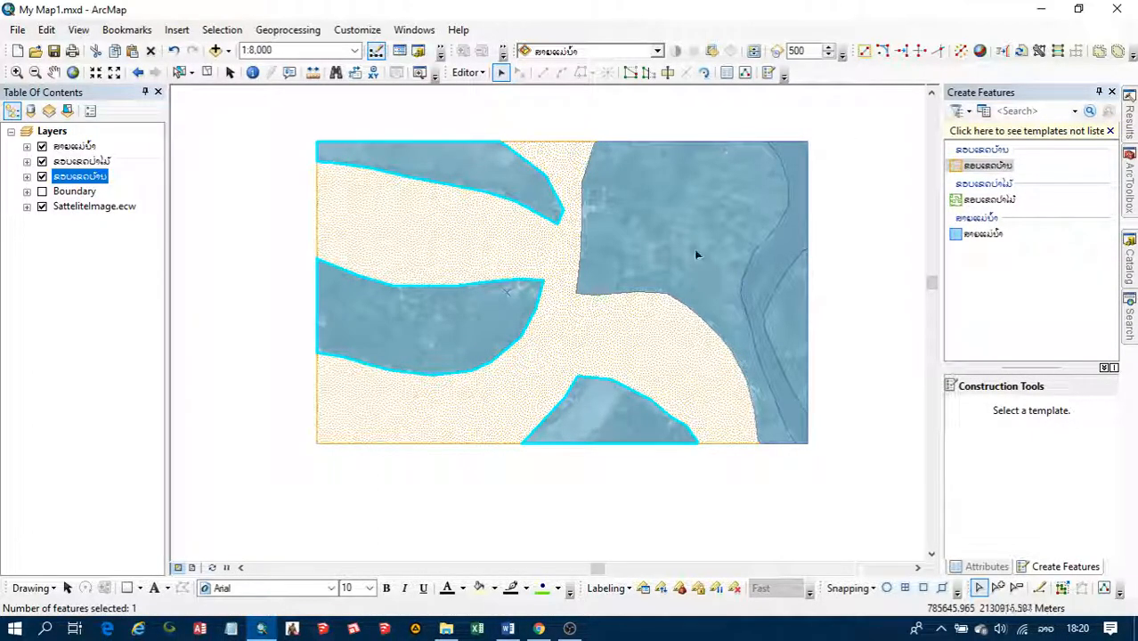
left_click(280, 290)
left_click(410, 327)
left_click(702, 232, "shift")
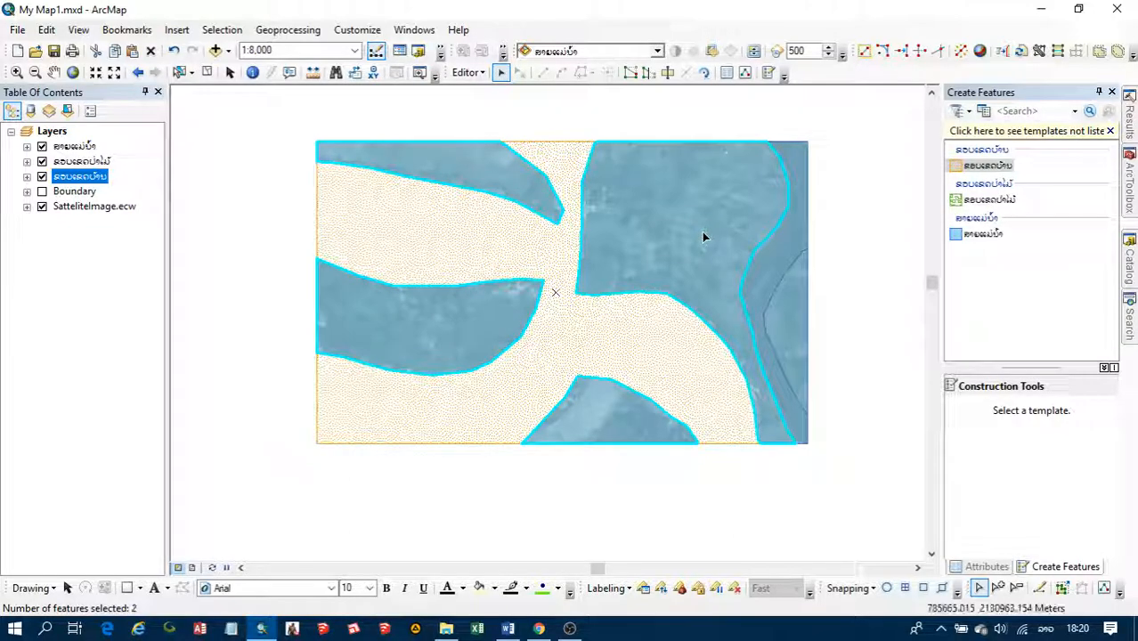
left_click(798, 336, "shift")
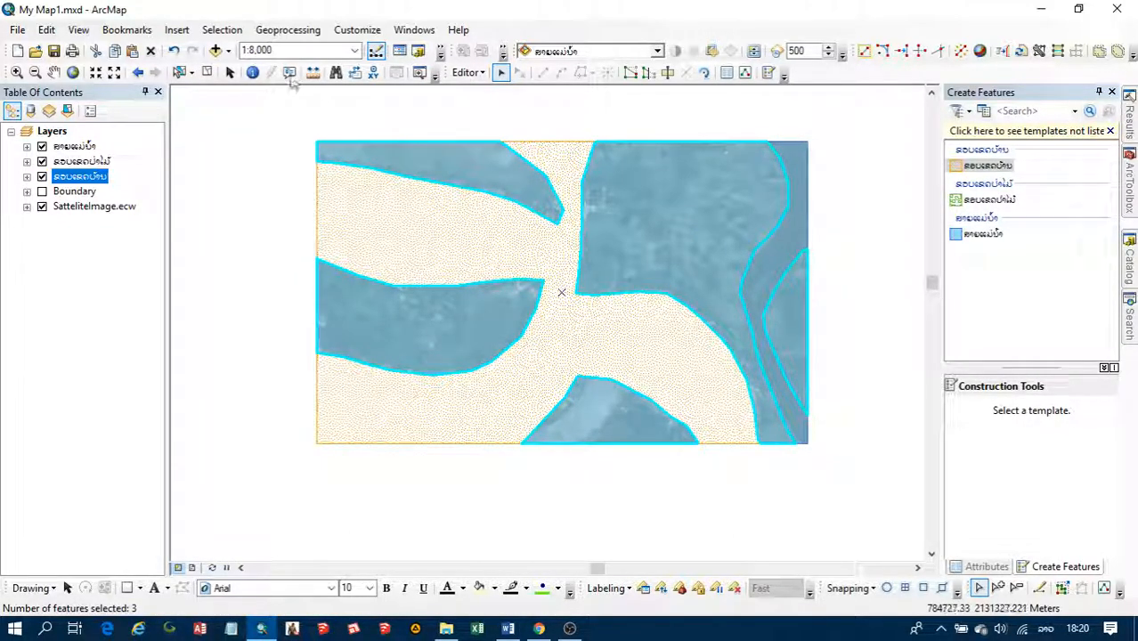
left_click(95, 51)
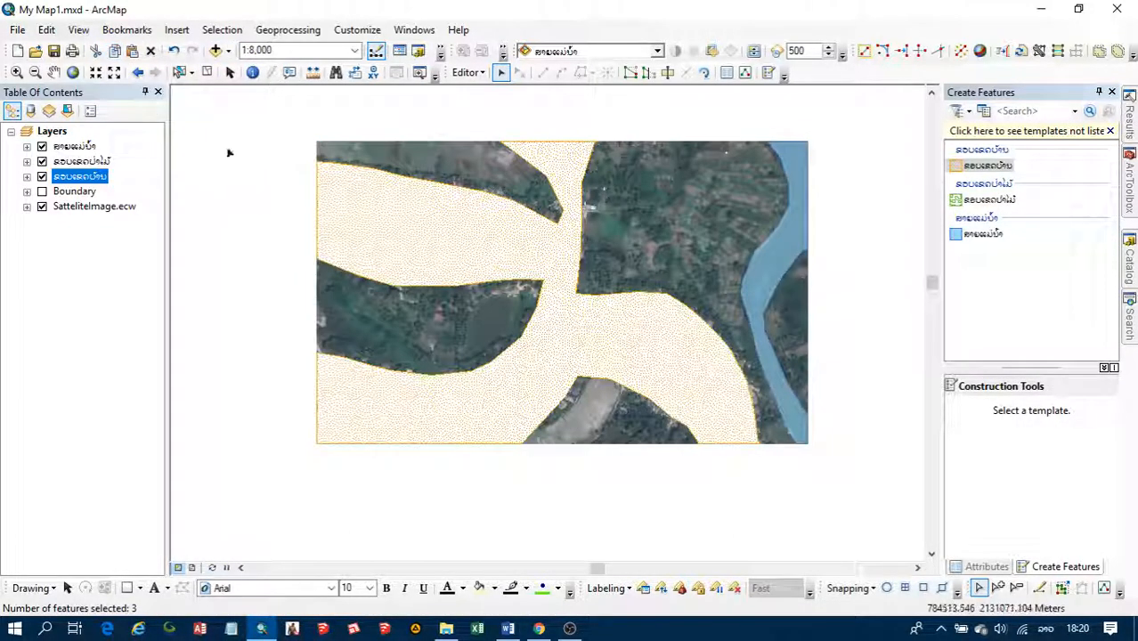
left_click(131, 51)
left_click(621, 313)
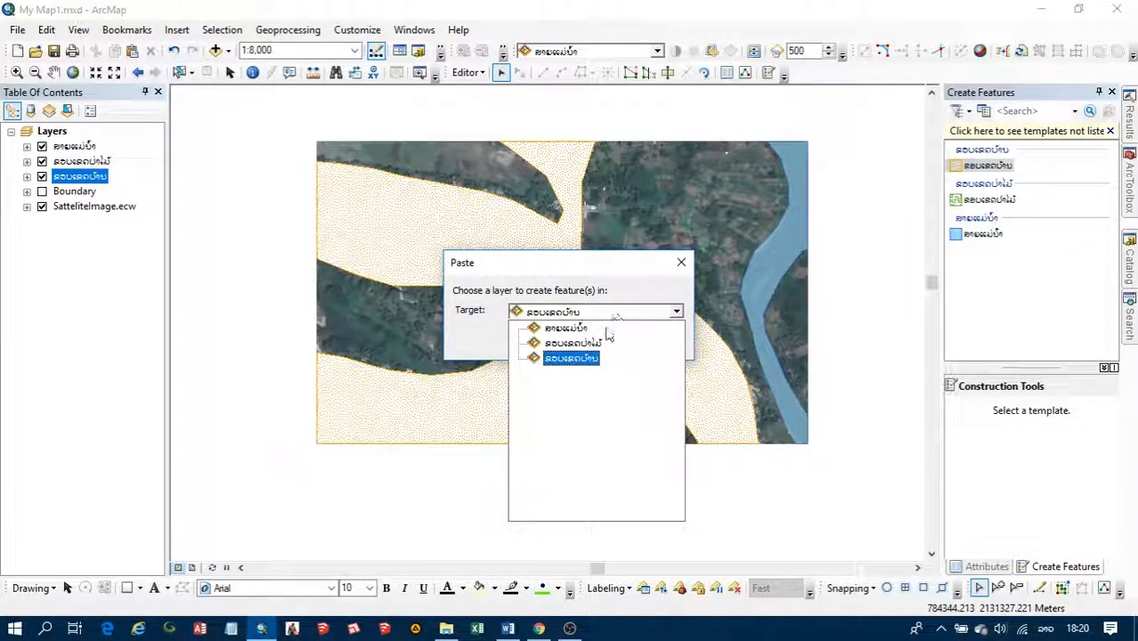
left_click(573, 344)
left_click(585, 339)
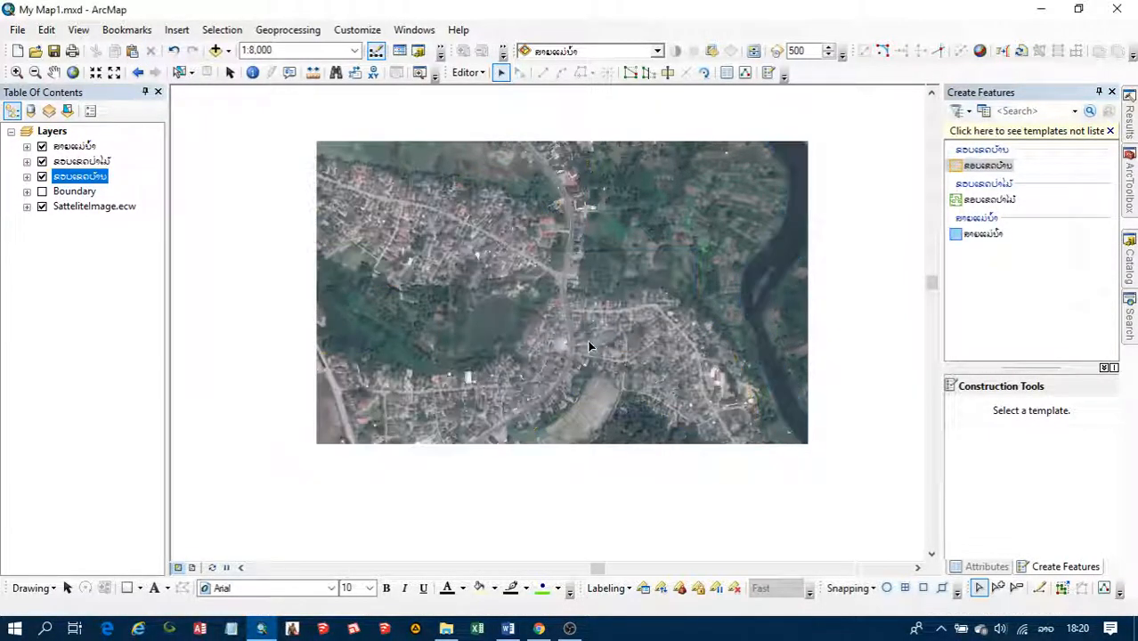
left_click(853, 246)
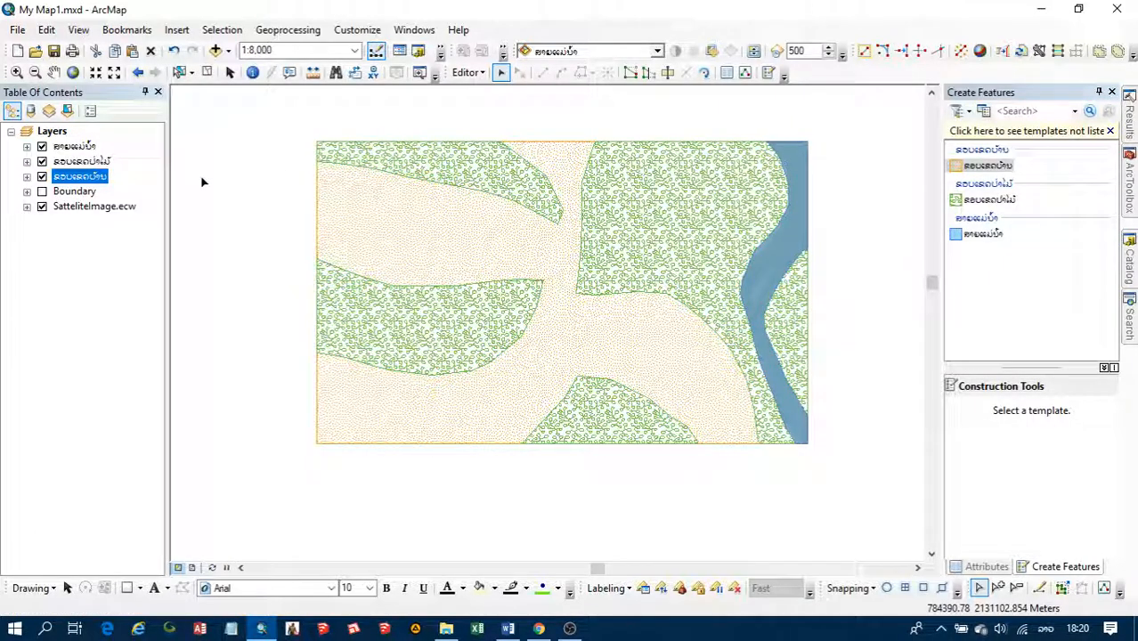
Expand all layer legends, keep the river's current fill symbol and set the river layer's transparency to 0%.
left_click(28, 148, "ctrl")
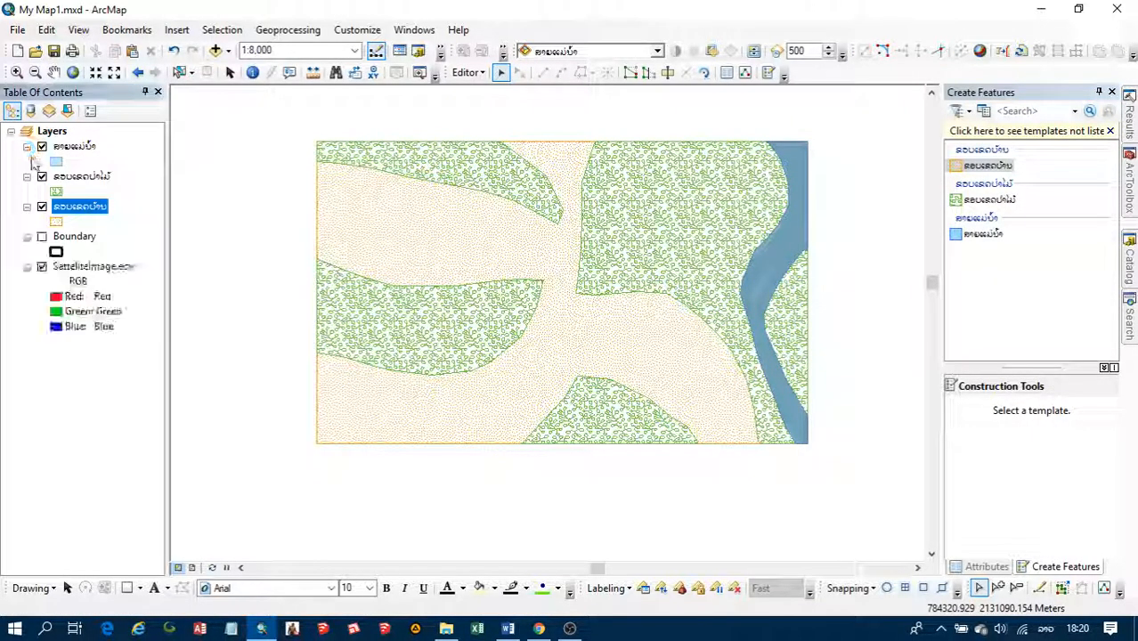
left_click(56, 162)
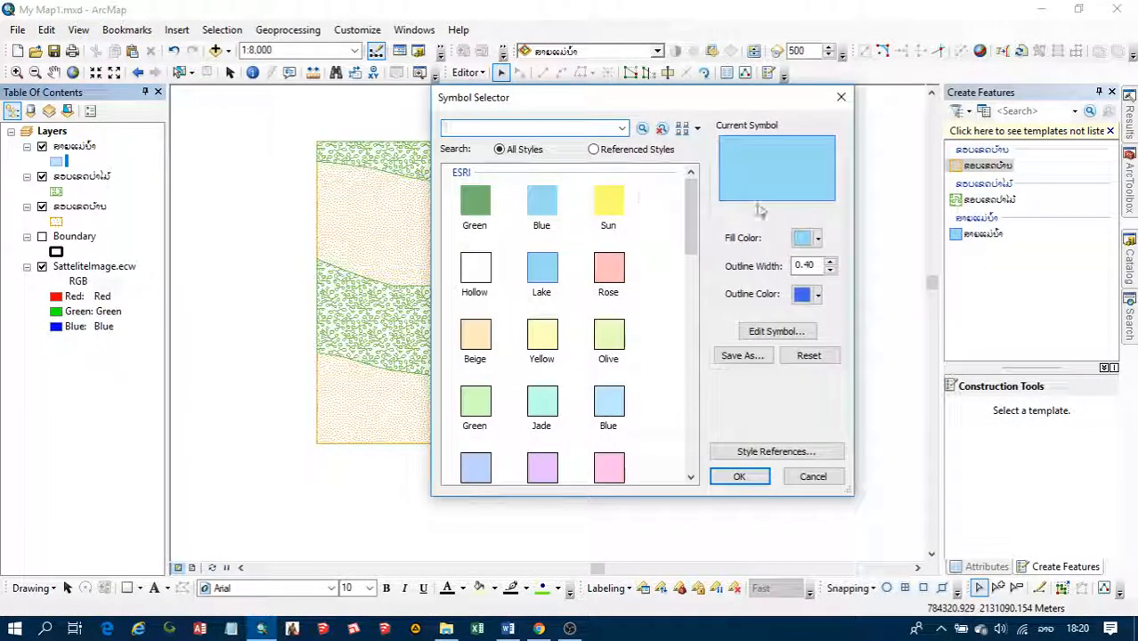
left_click(740, 475)
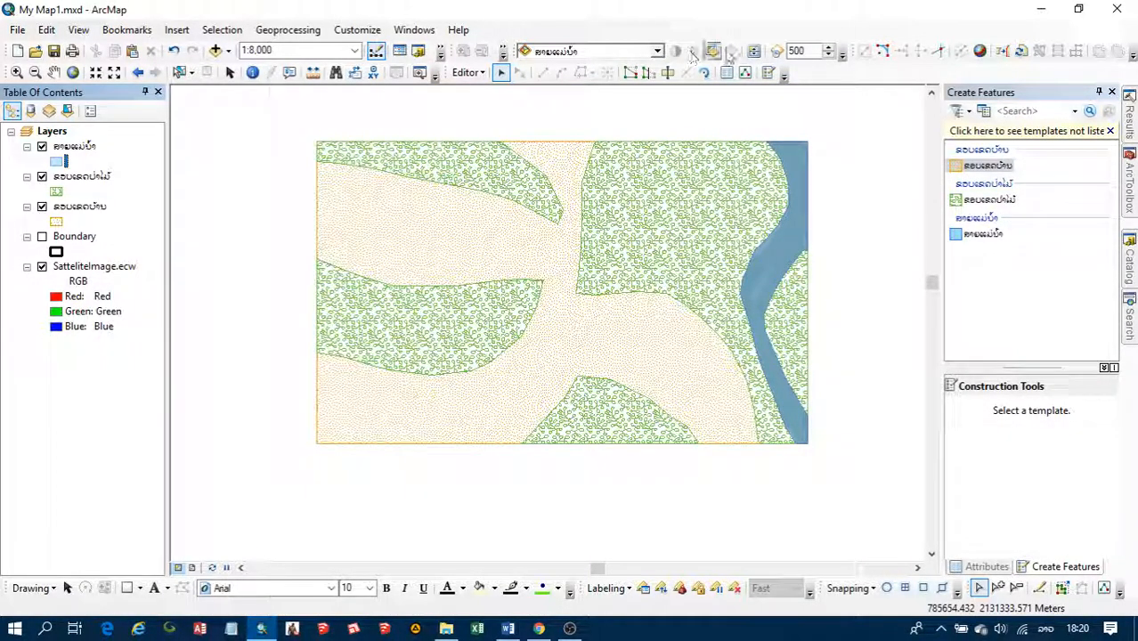
left_click(694, 56)
left_click_drag(763, 131, 763, 185)
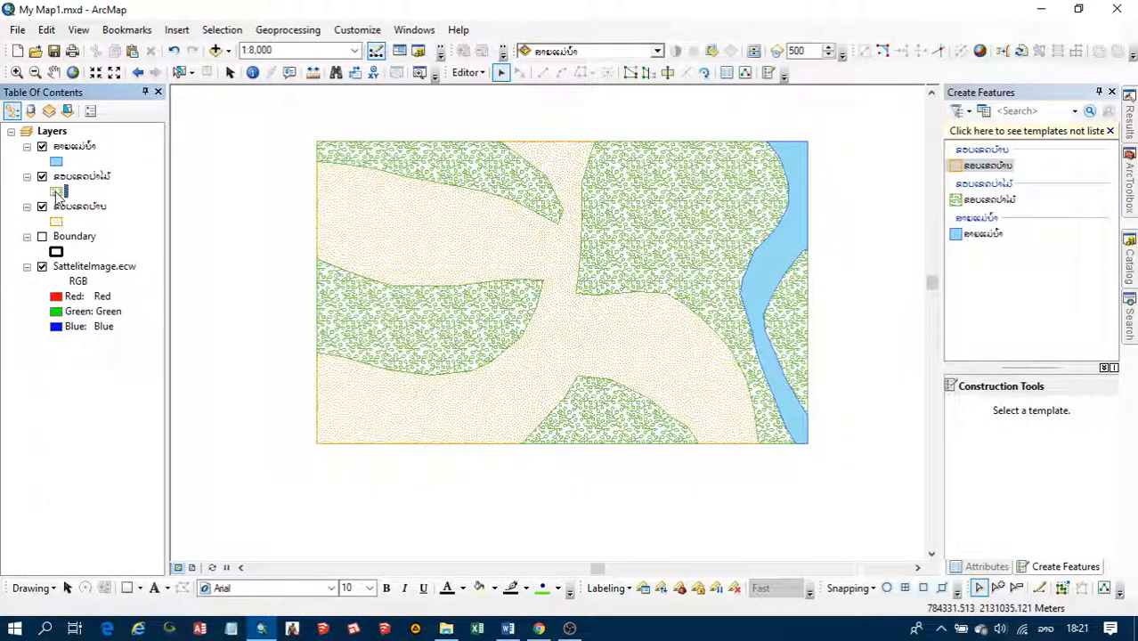
Apply the Yellow fill symbol to the forest layer.
left_click(56, 191)
left_click(538, 343)
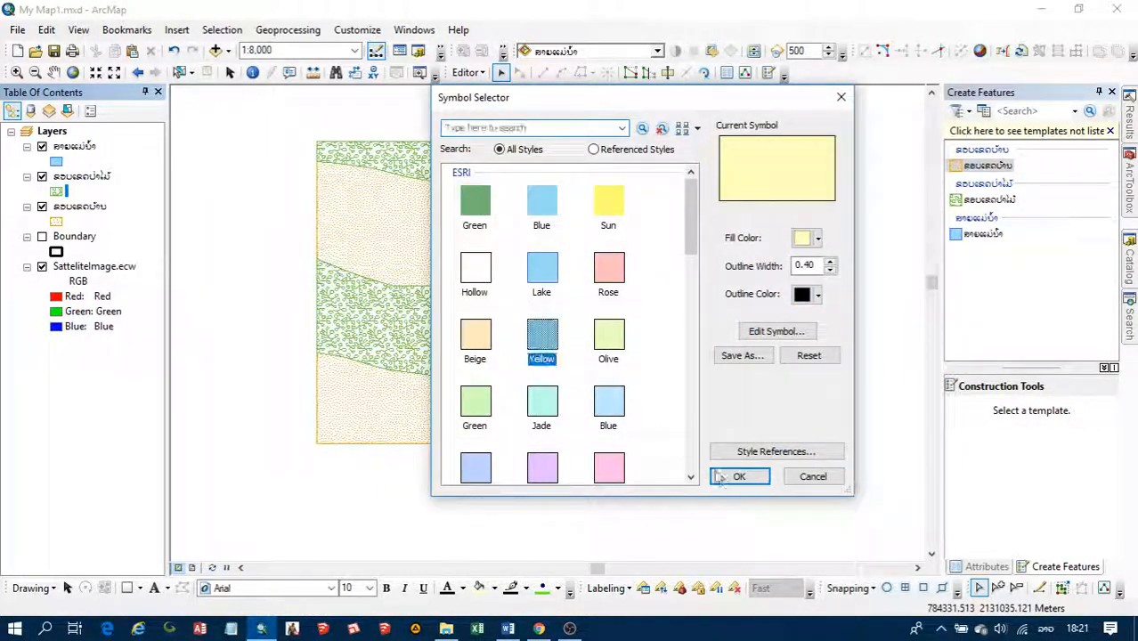
left_click(734, 477)
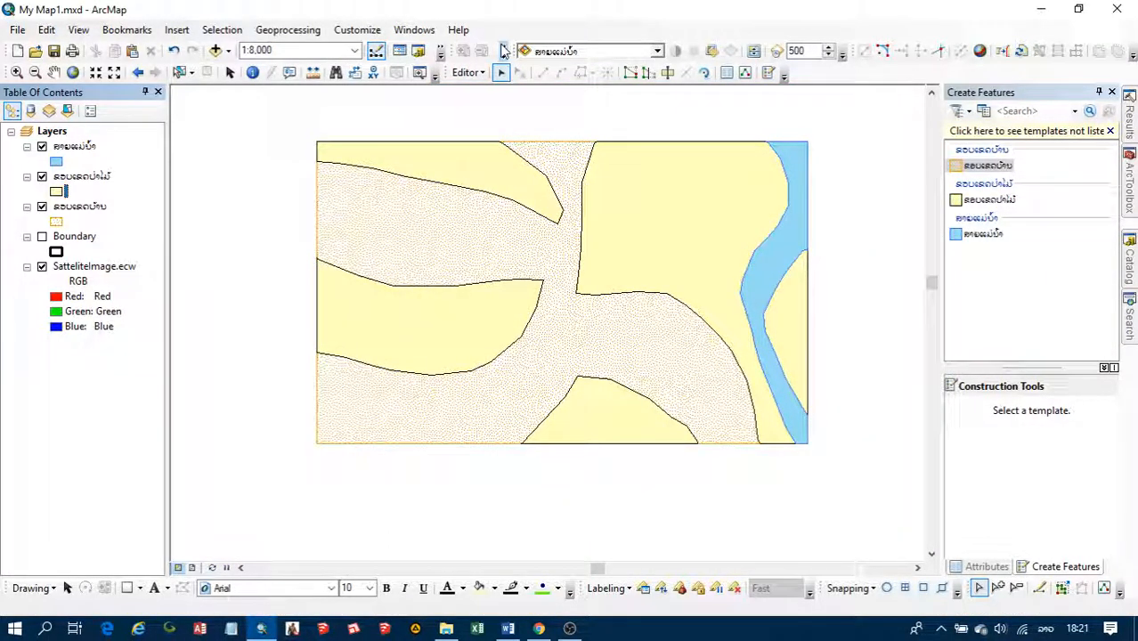
Undock the Effects toolbar and float it over the upper edge of the map.
left_click_drag(511, 45, 463, 174)
left_click_drag(551, 175, 497, 172)
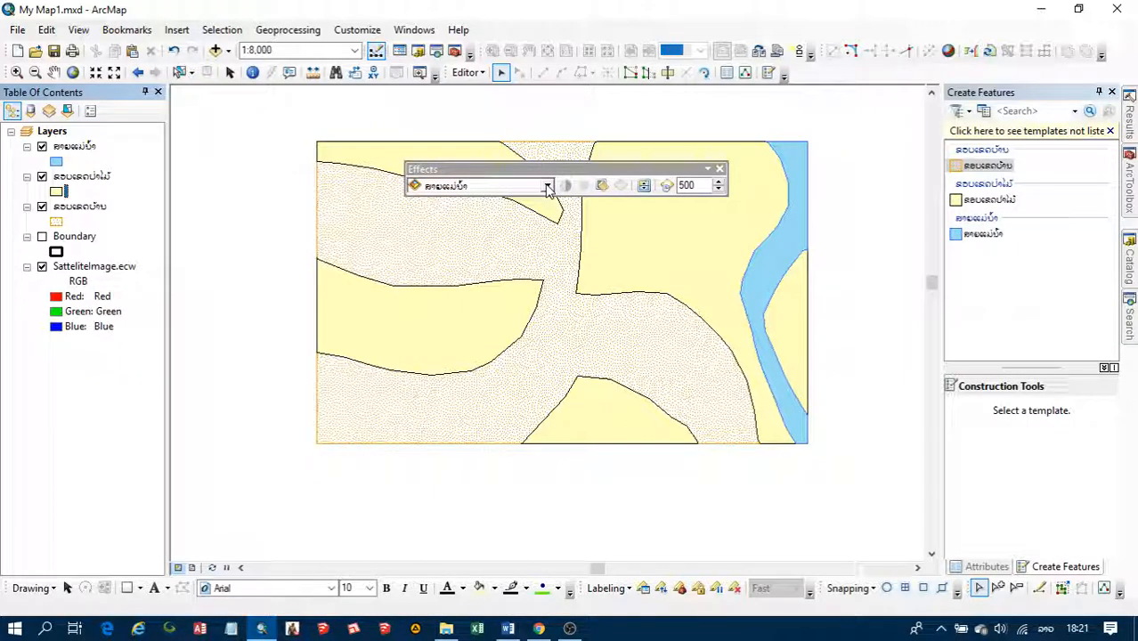
right_click(634, 56)
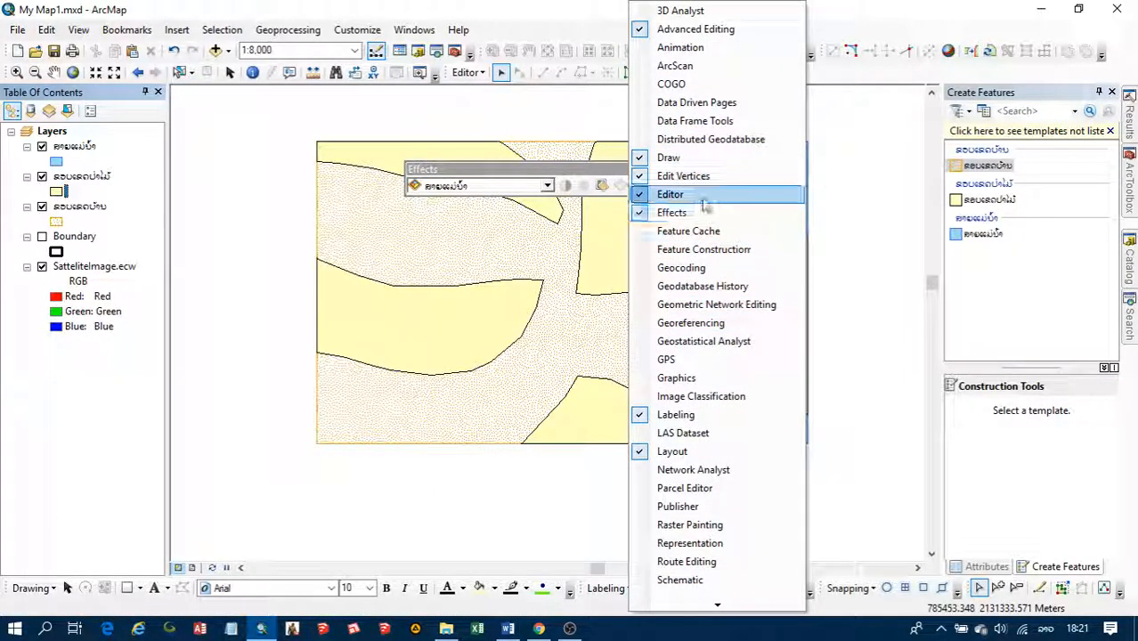
left_click_drag(554, 170, 515, 116)
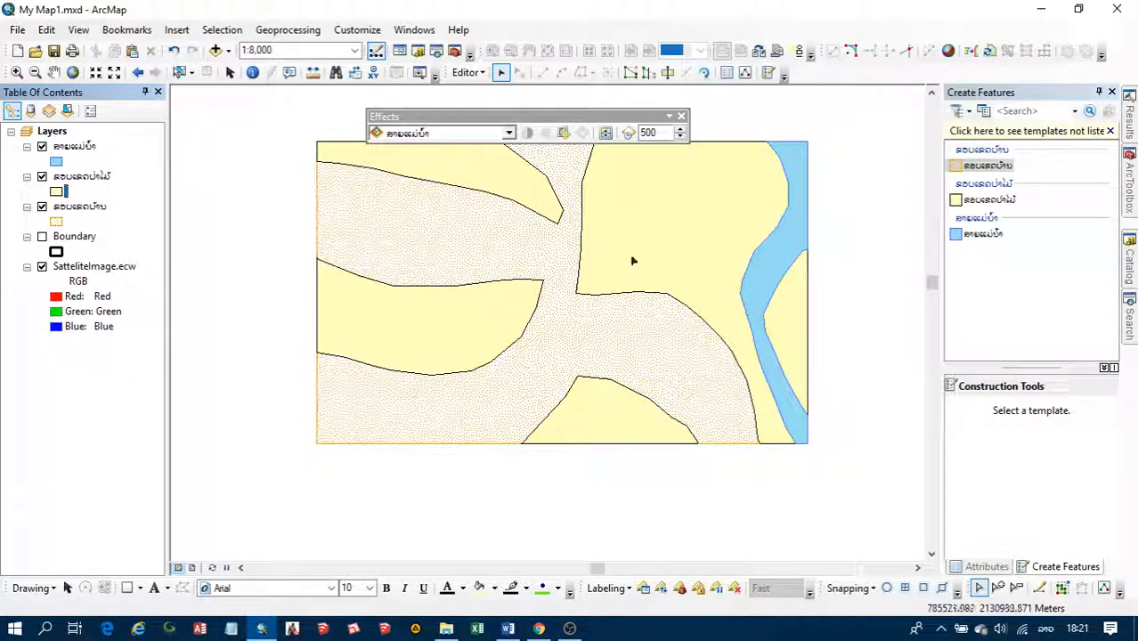
Make the river layer partly transparent so the satellite image shows through it.
left_click(509, 133)
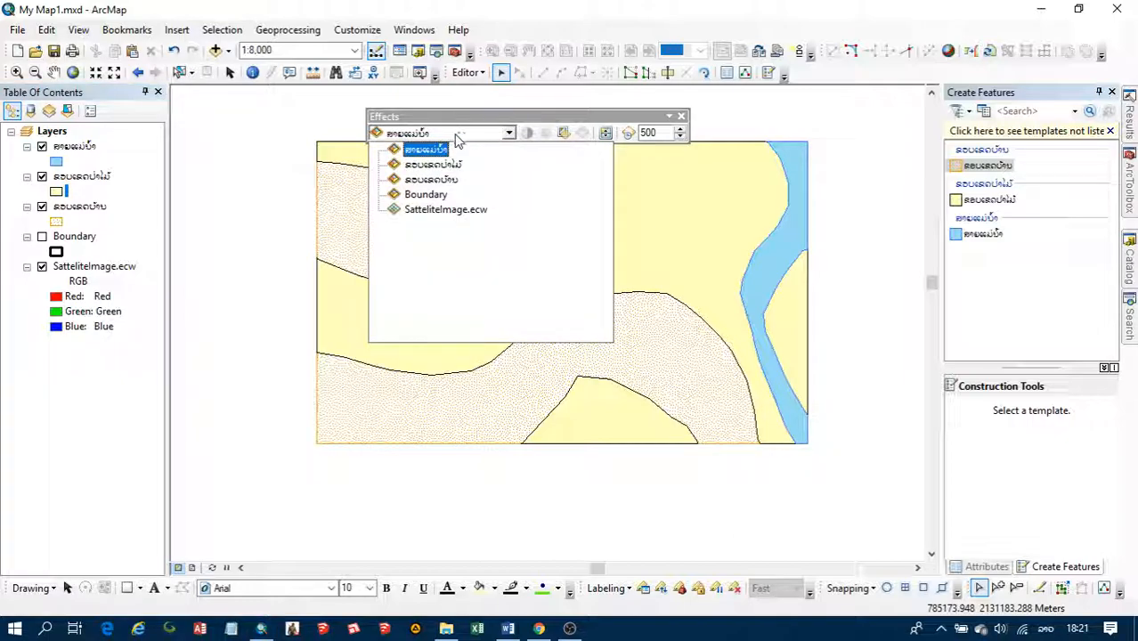
left_click(575, 148)
left_click(565, 135)
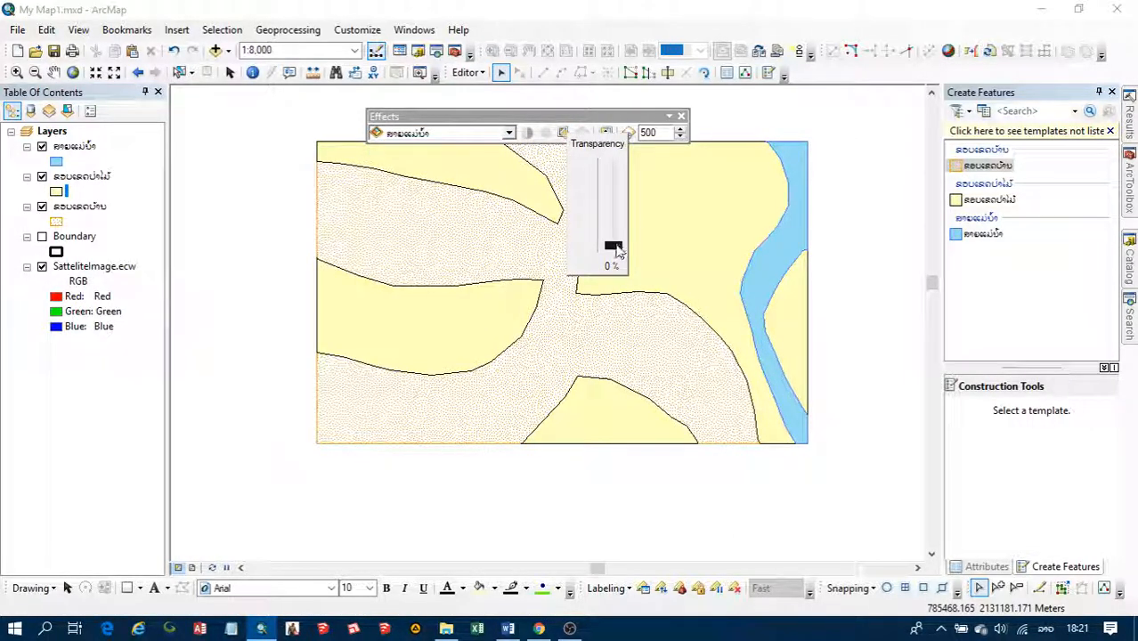
left_click_drag(611, 217, 612, 203)
left_click(564, 133)
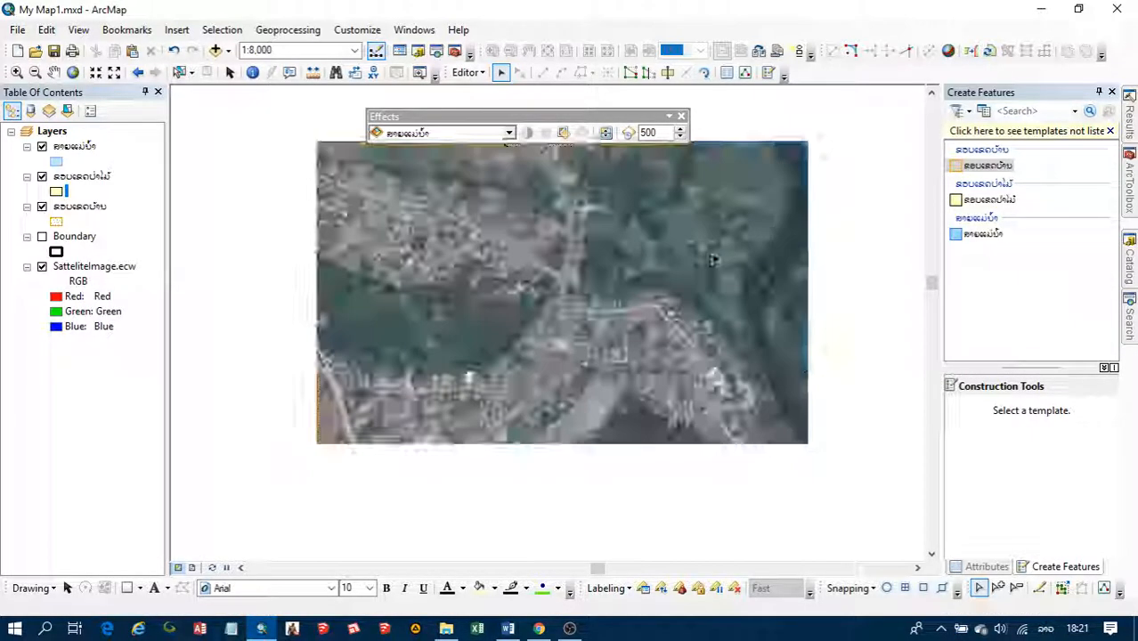
Make the forest layer partly transparent so the satellite image shows through its yellow fill.
scroll(769, 280, "down", 2)
scroll(770, 282, "up", 1)
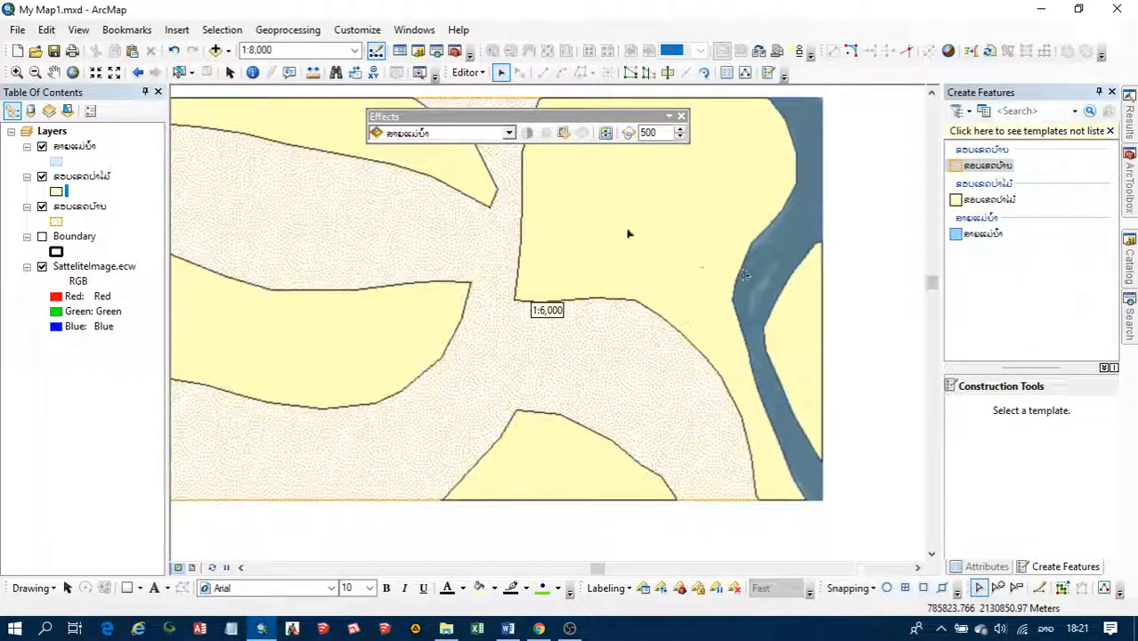
left_click(454, 137)
left_click(434, 164)
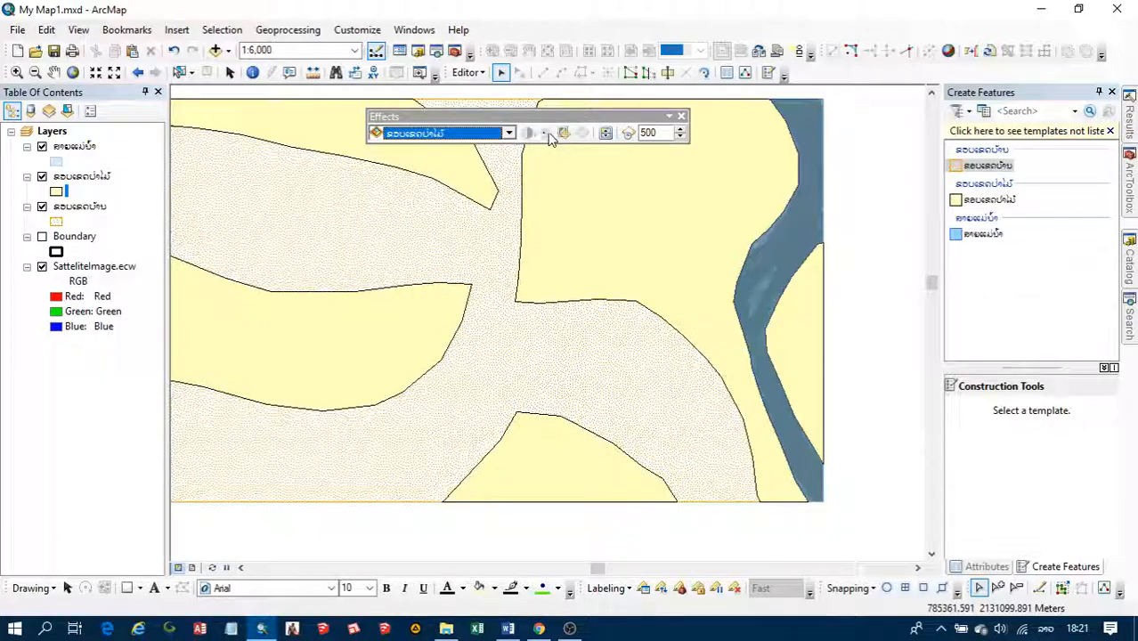
left_click(563, 133)
left_click_drag(613, 247, 612, 196)
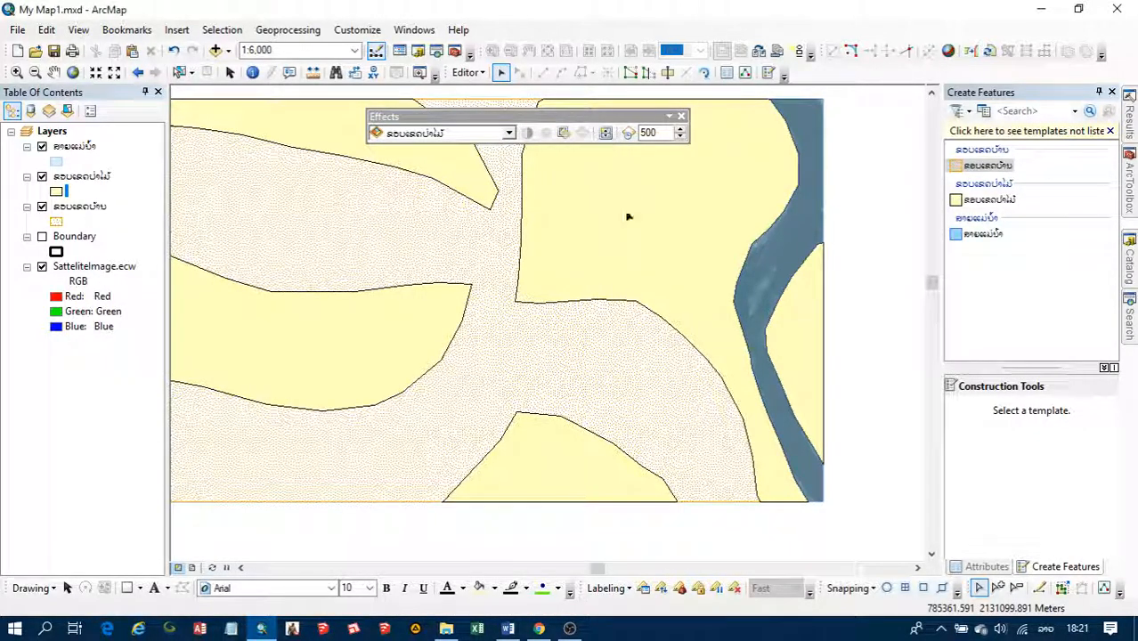
Make the village layer partly transparent over the satellite image and dock the Effects toolbar again.
left_click(450, 133)
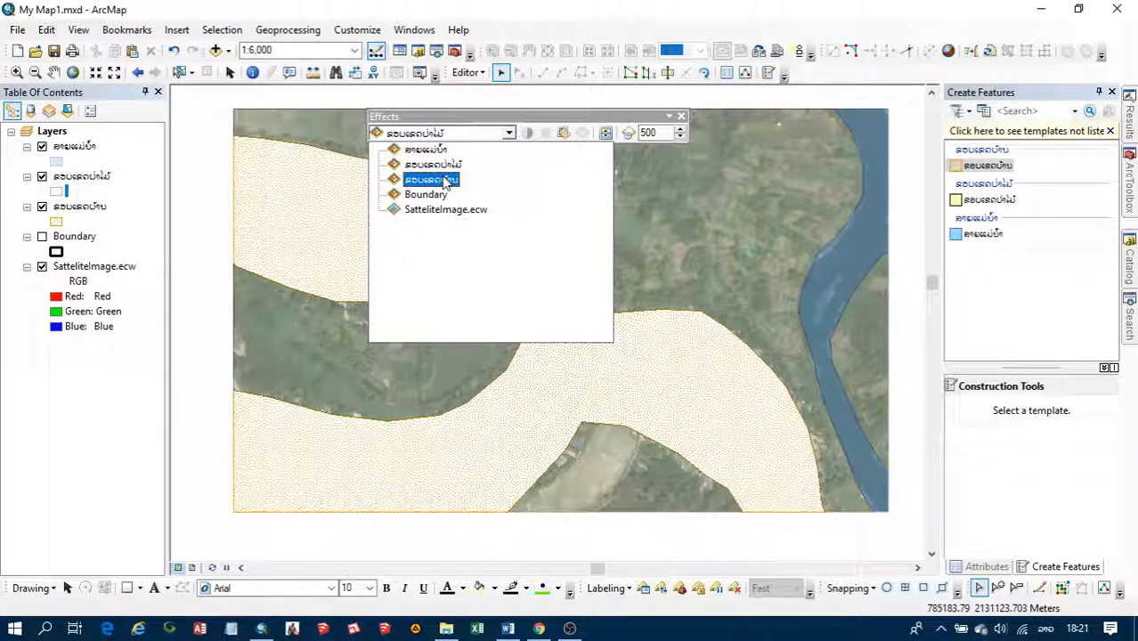
left_click(443, 181)
left_click(568, 136)
left_click_drag(610, 241, 612, 203)
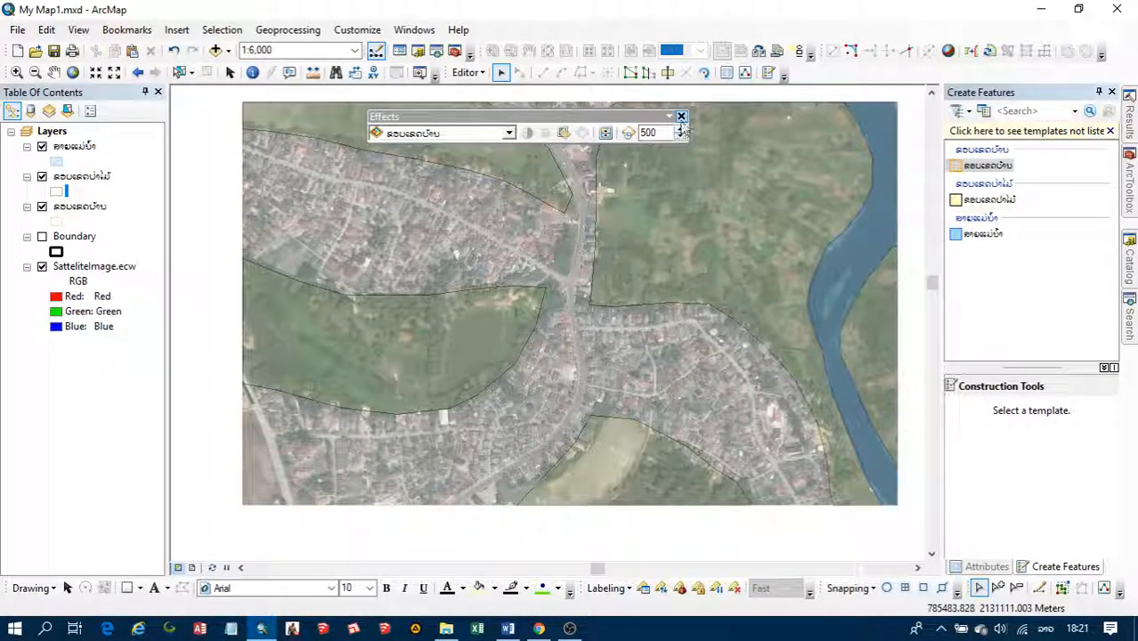
left_click_drag(575, 117, 667, 53)
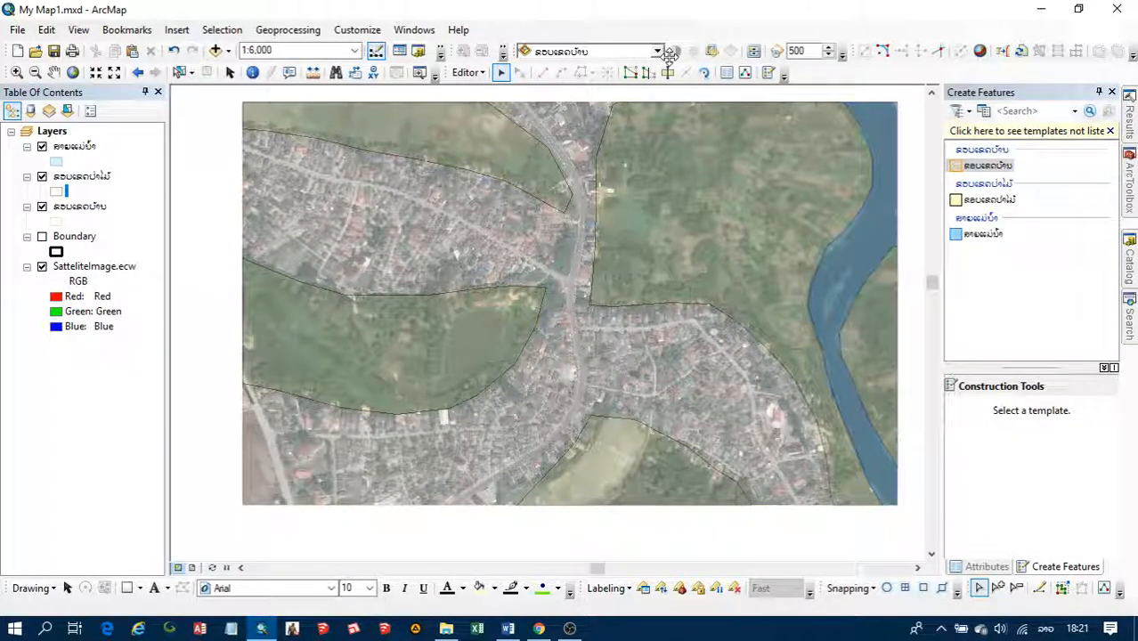
Save the edits to the land-cover layers and stop the editing session.
scroll(538, 276, "up", 2)
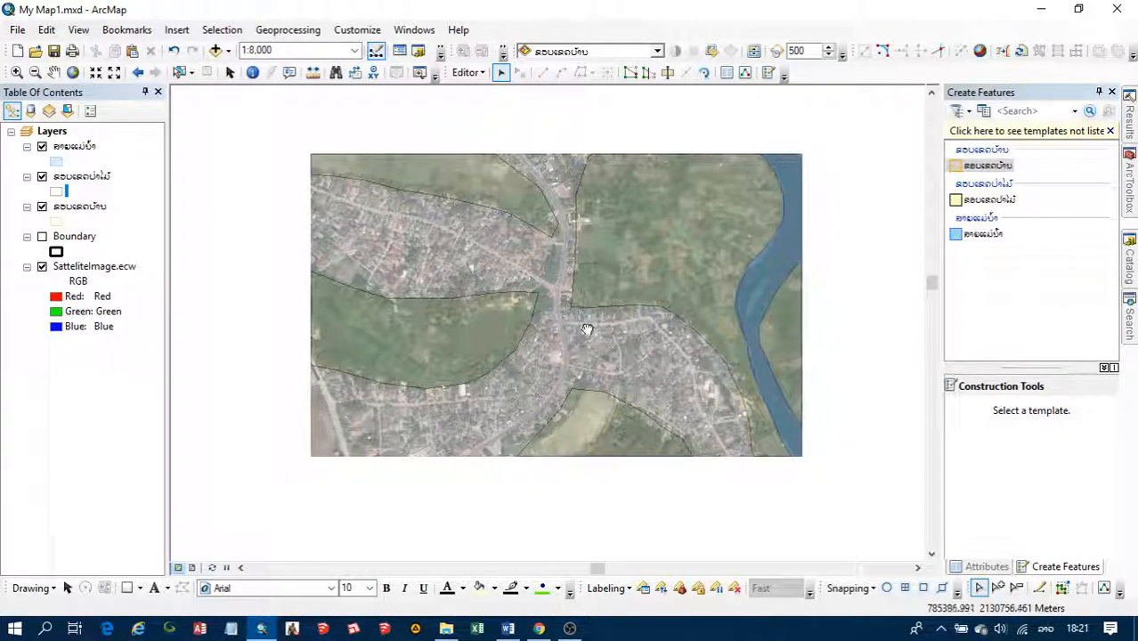
left_click(465, 72)
left_click(501, 131)
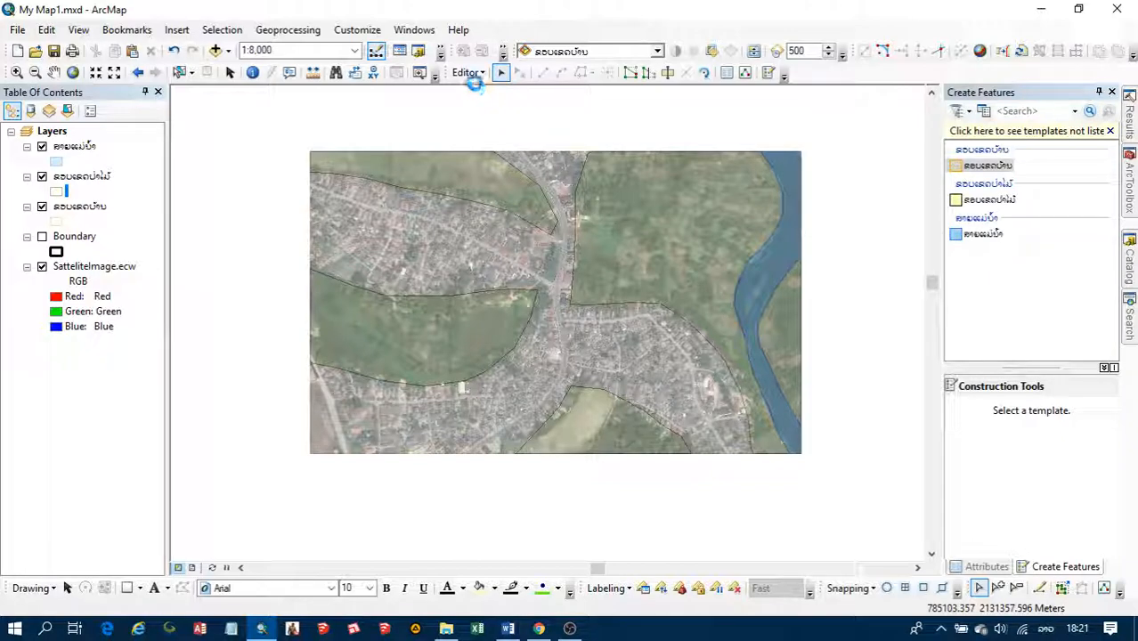
left_click(465, 72)
left_click(497, 109)
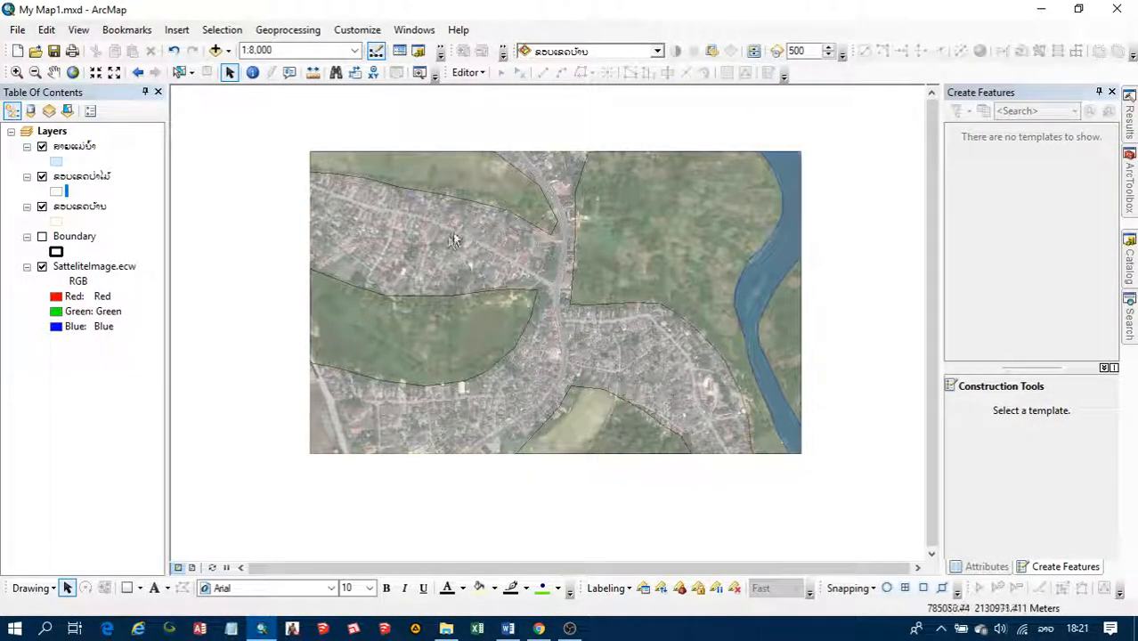